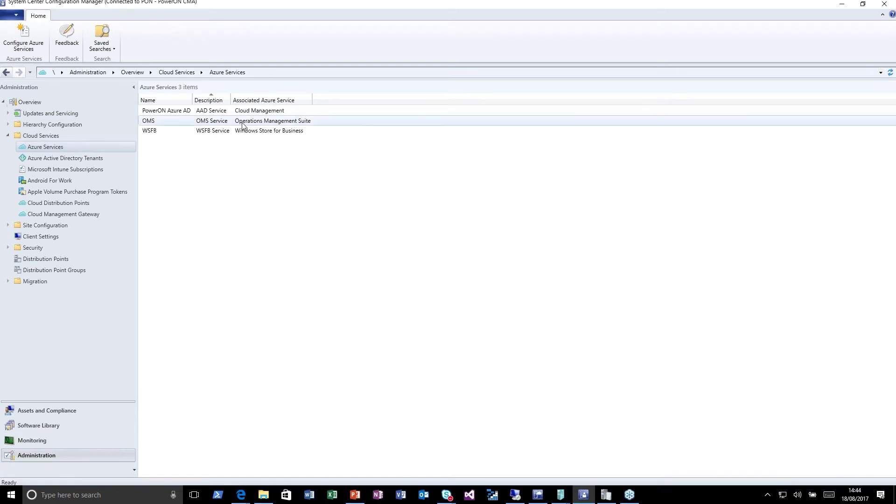
- Start configuring a Cloud Management Azure service named 'Tes' and advance to App Properties
right_click(59, 147)
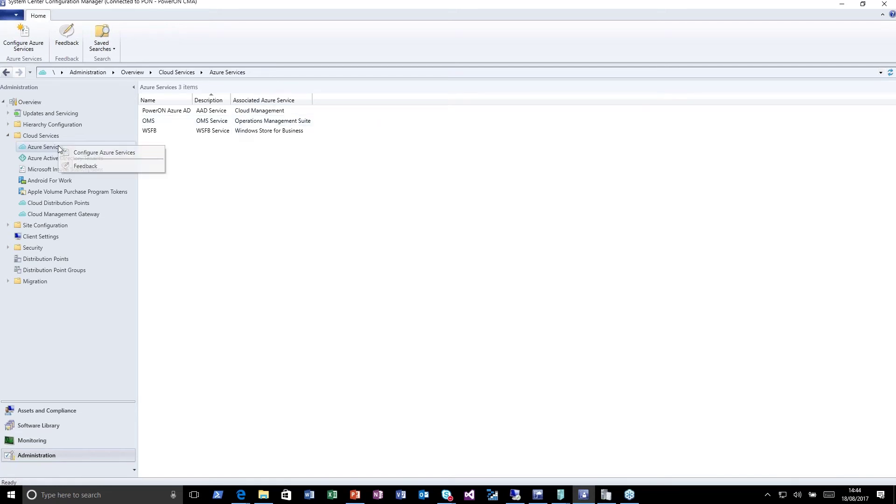
click(106, 159)
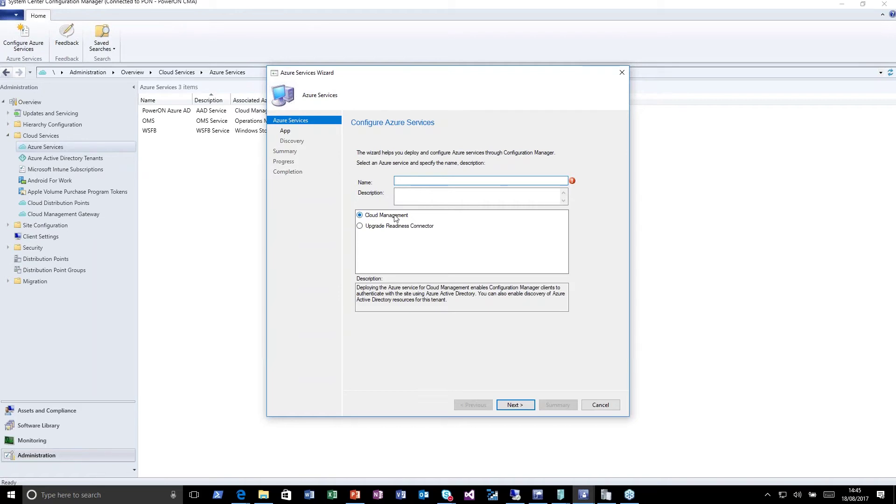
text(Test)
click(513, 405)
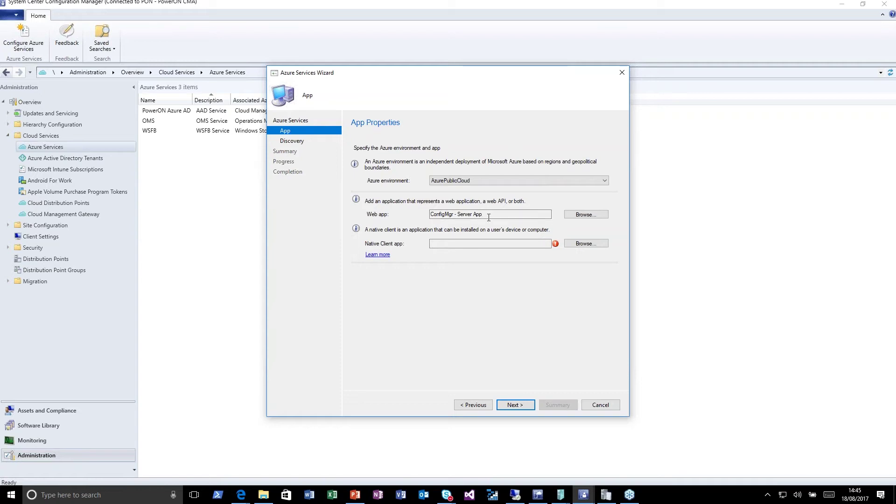
- Select the web app name and browse the existing native client apps
triple_click(490, 215)
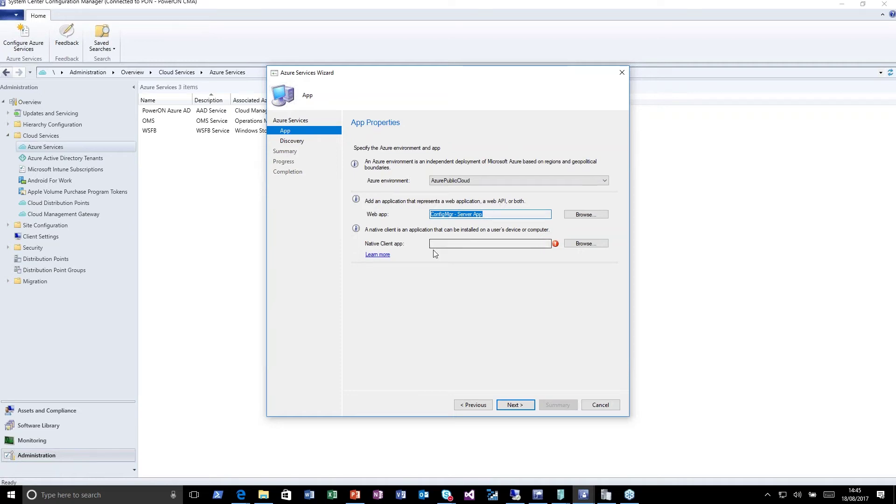
click(457, 242)
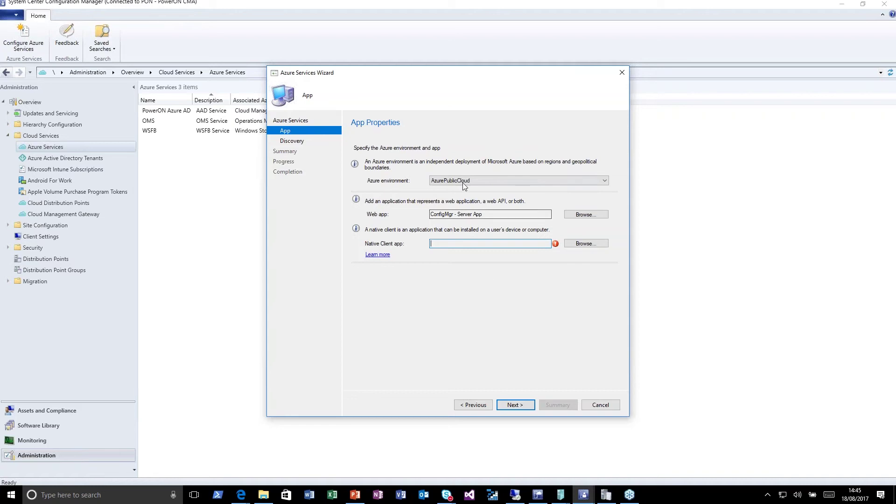
click(586, 246)
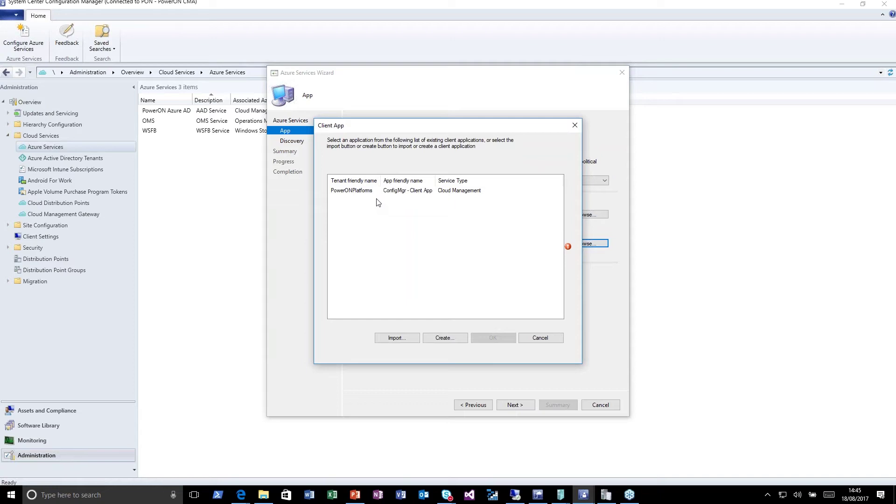
click(444, 337)
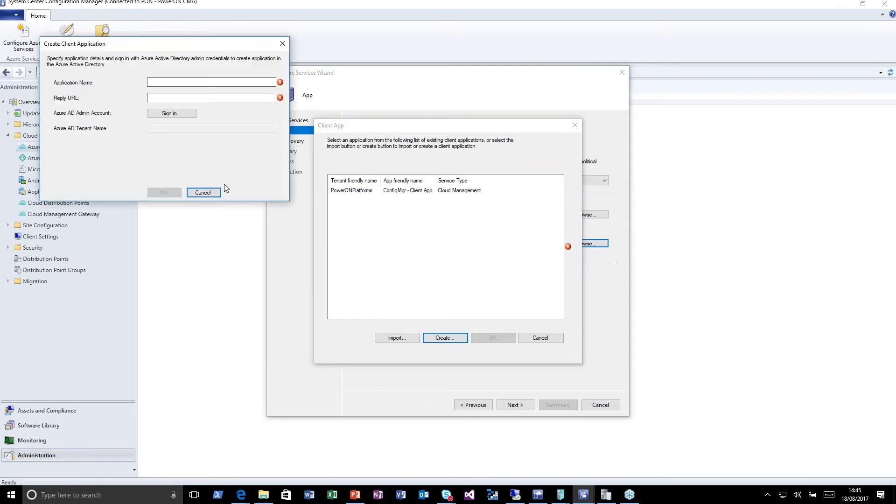
click(182, 98)
click(180, 82)
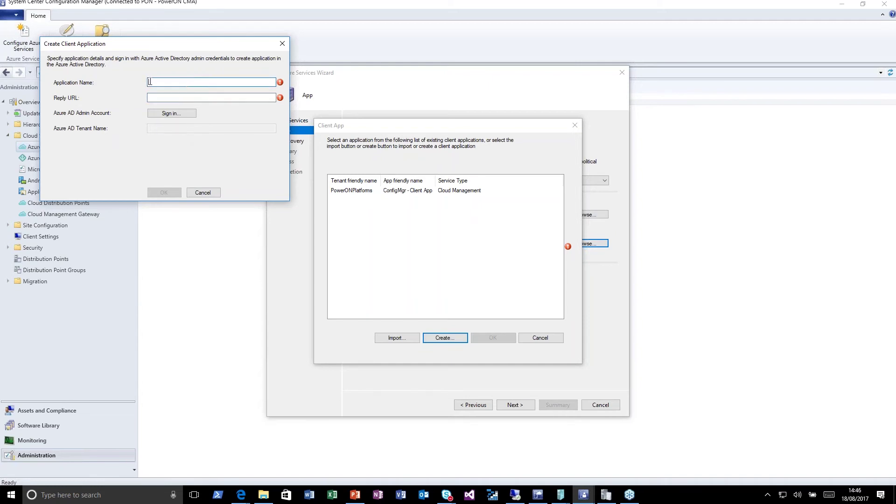
mouse_move(282, 85)
click(233, 81)
text(ConfigMGgr - Client App)
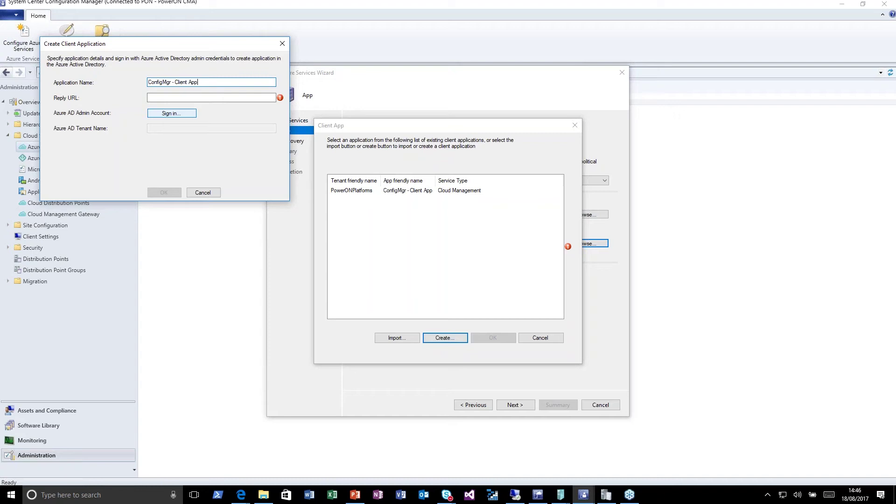
click(154, 97)
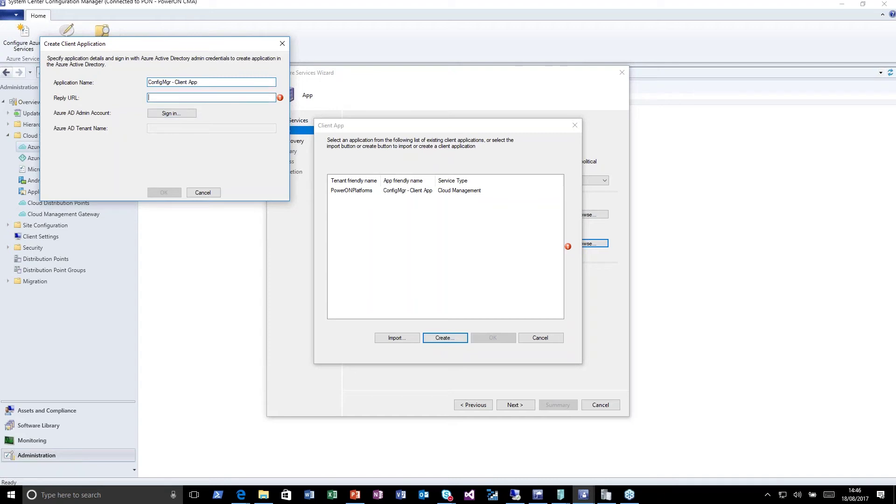
text(http://www.poweronplatforms.com)
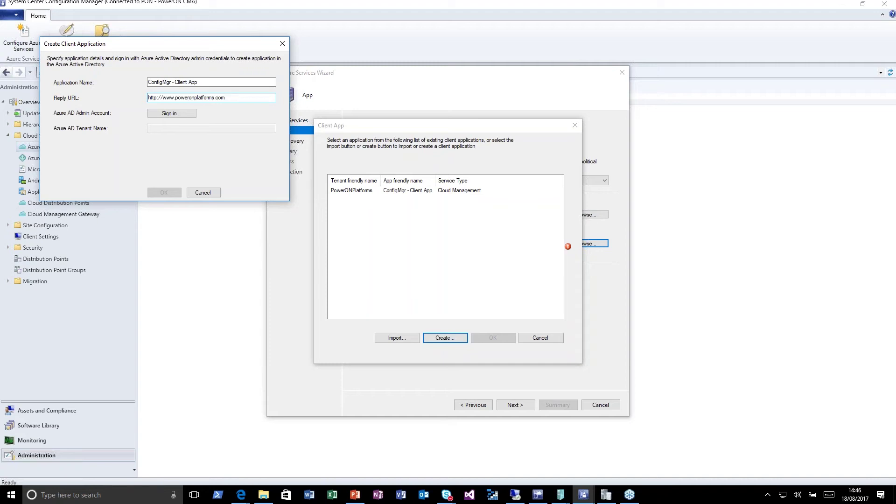
click(173, 113)
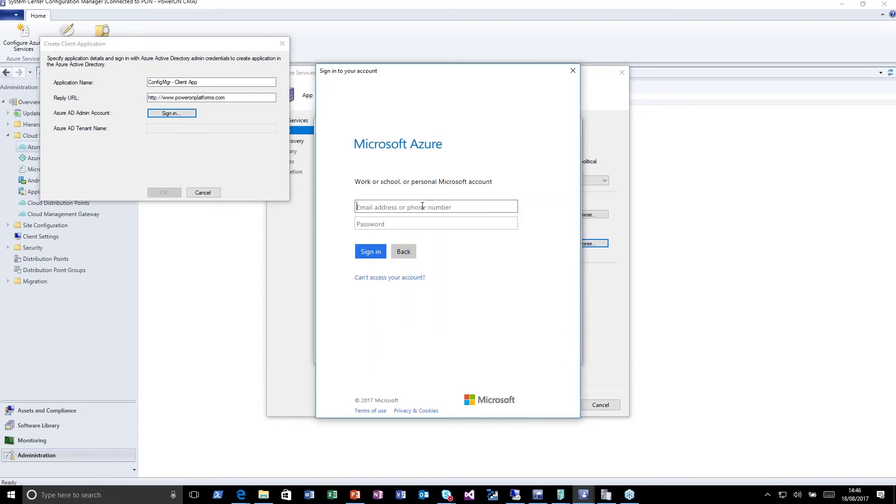
- Sign in to Azure AD with the admin's work or school e-mail and password
click(422, 206)
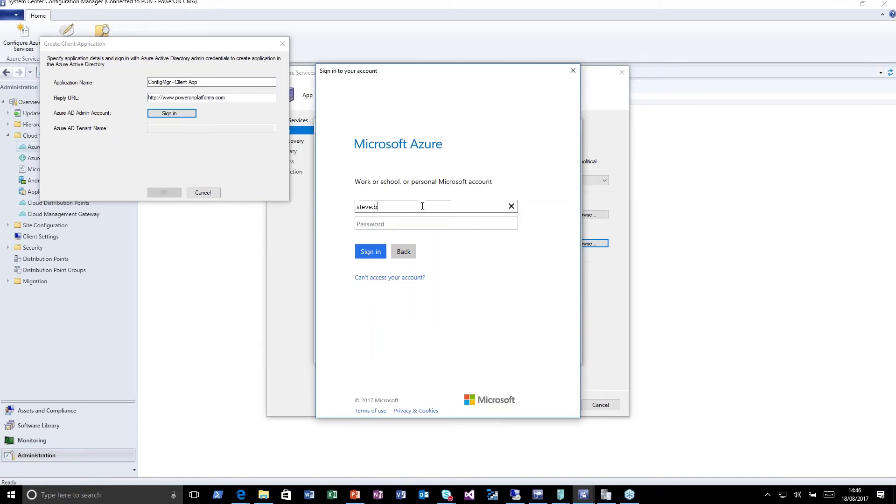
key(Tab)
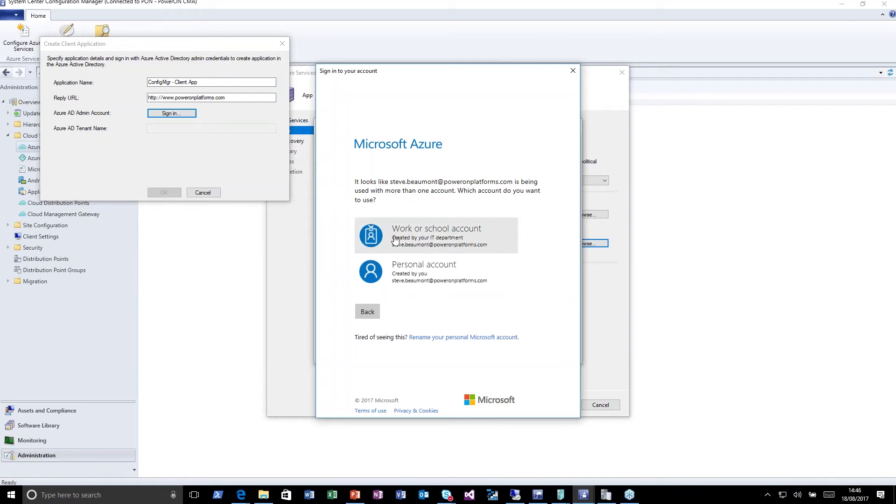
click(433, 233)
click(474, 241)
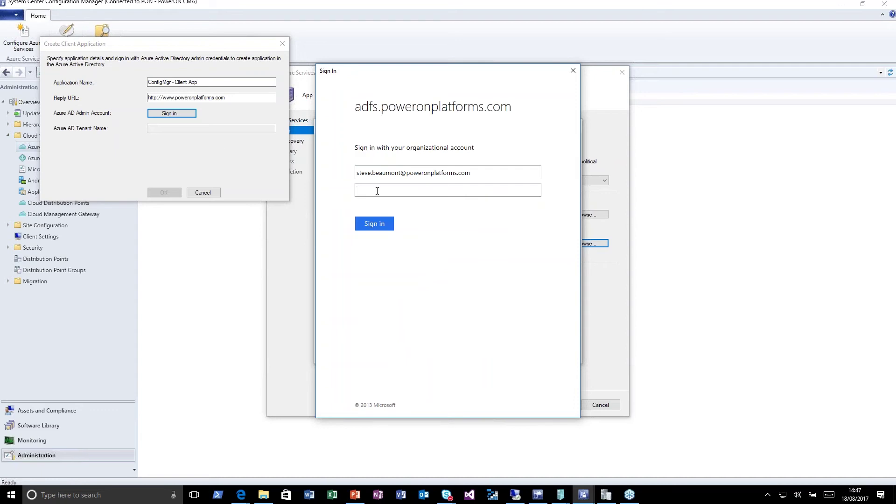
text(••••••••••••••)
key(Return)
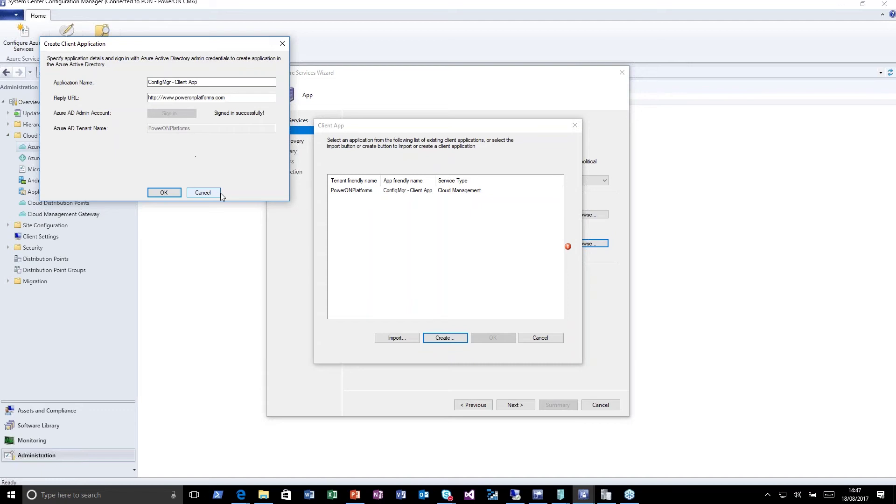
- Cancel the Create Client Application form and bring the Azure portal window forward
click(202, 192)
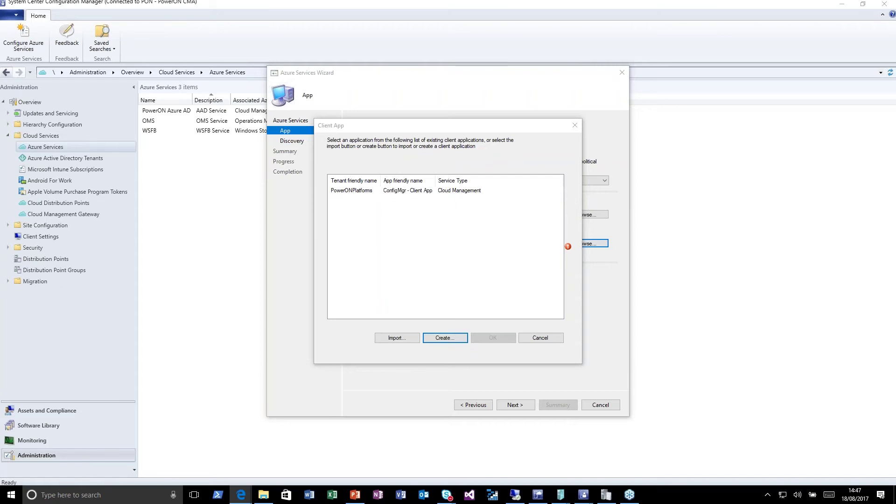
key(alt+Tab)
drag(466, 101, 432, 28)
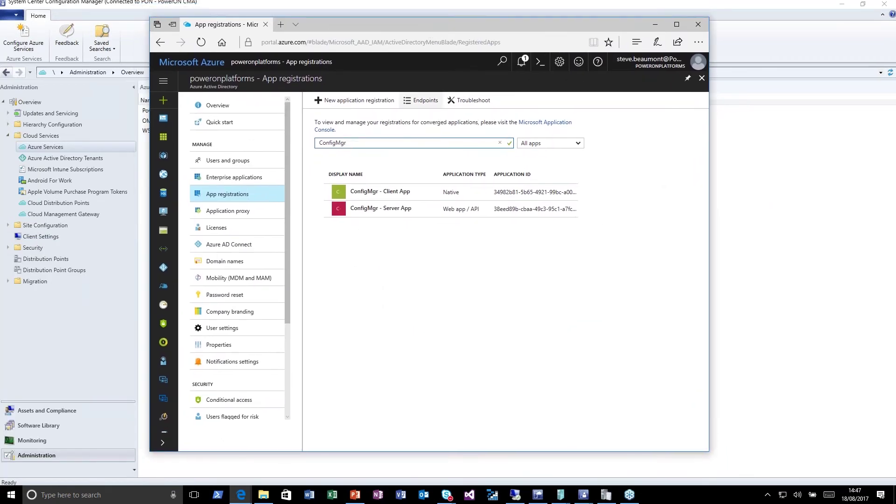
- Open the ConfigMgr - Server App registration from Azure AD App registrations
click(228, 194)
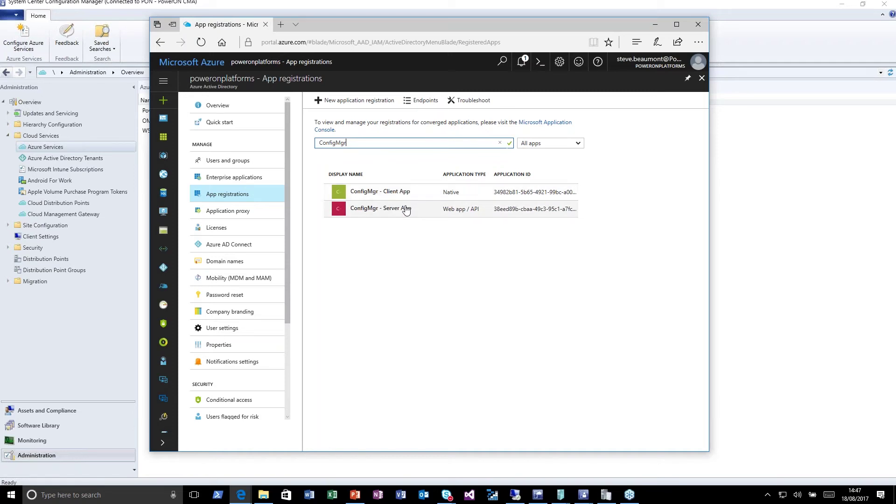
click(400, 214)
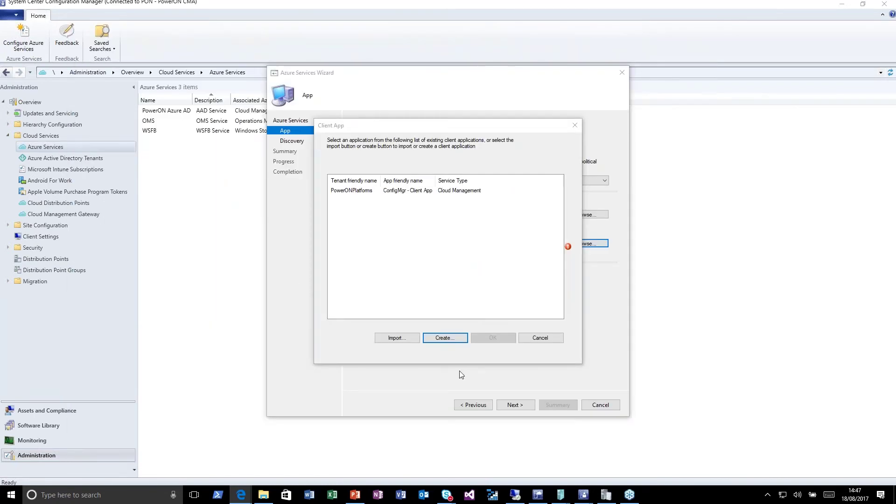
- Close the Client App dialog and exit the Azure Services wizard
click(540, 337)
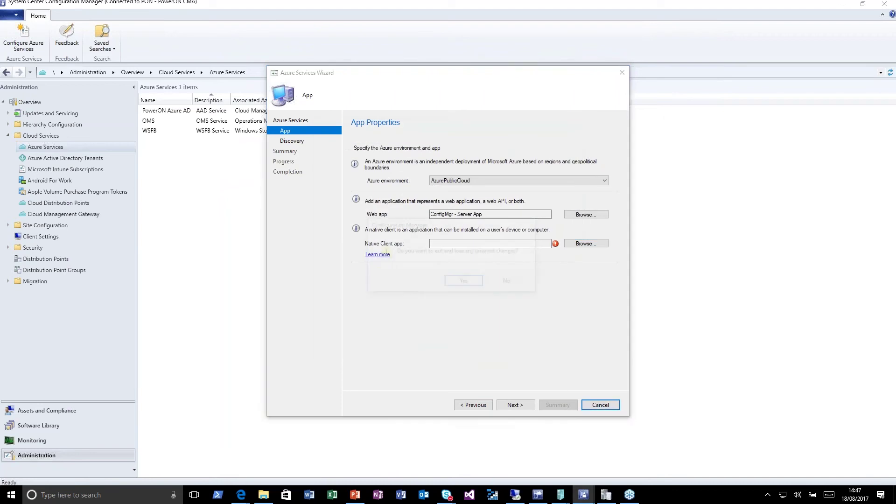
key(Escape)
click(462, 285)
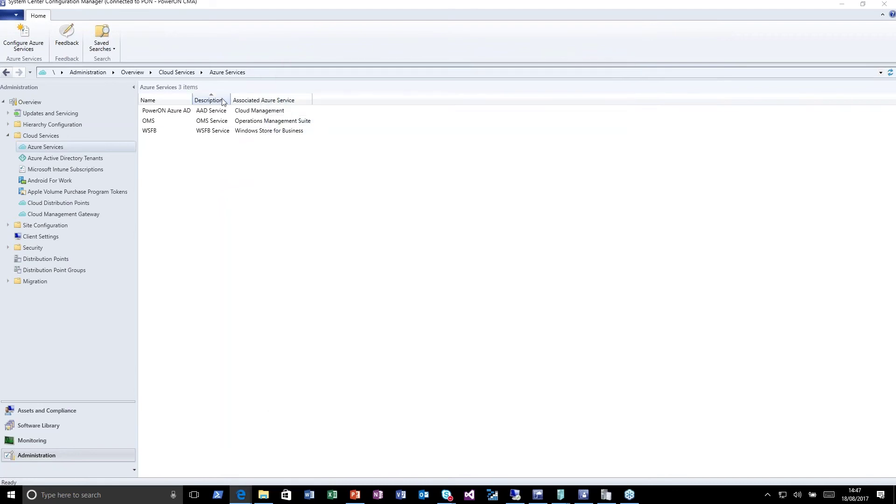
- Select PowerON Azure AD and review the discovery log's Unauthorized errors in CMTrace
click(228, 110)
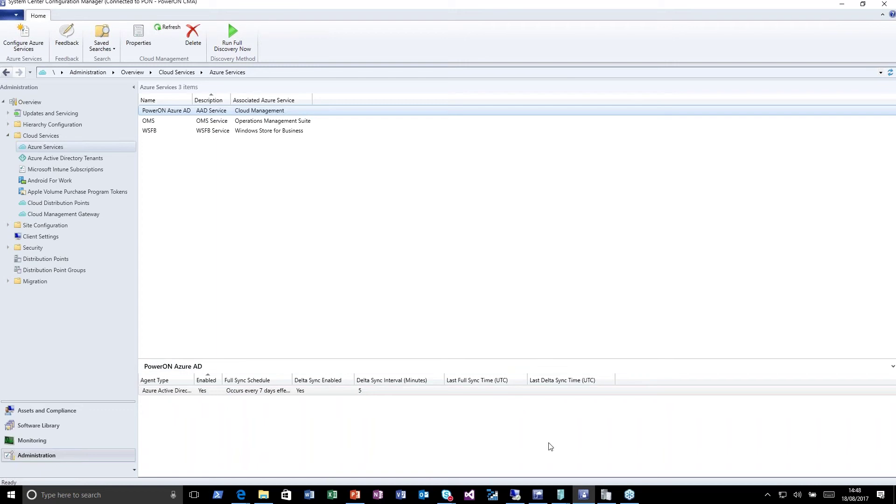
click(607, 495)
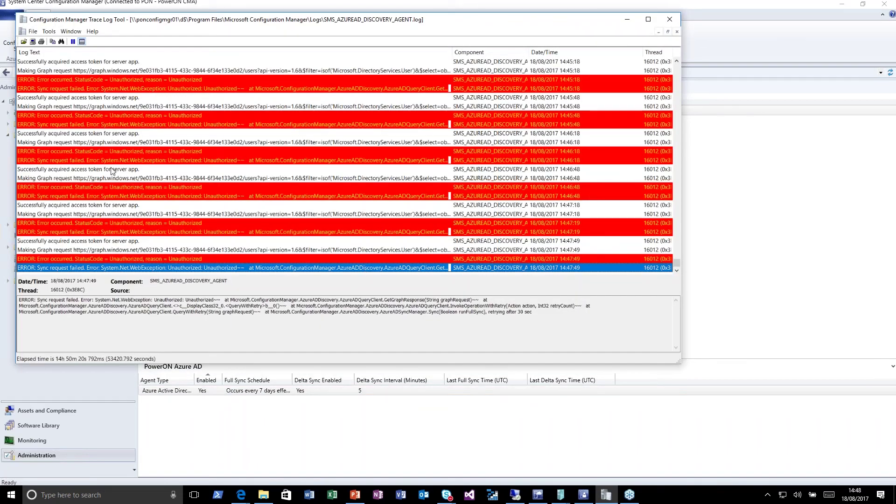
click(241, 495)
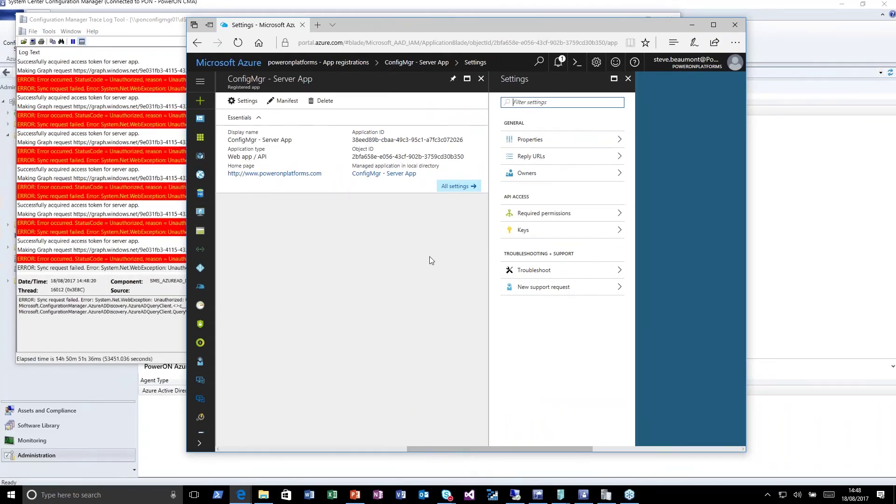
- Grant the Server App's required Azure AD permissions for all accounts, then close its blades
click(573, 215)
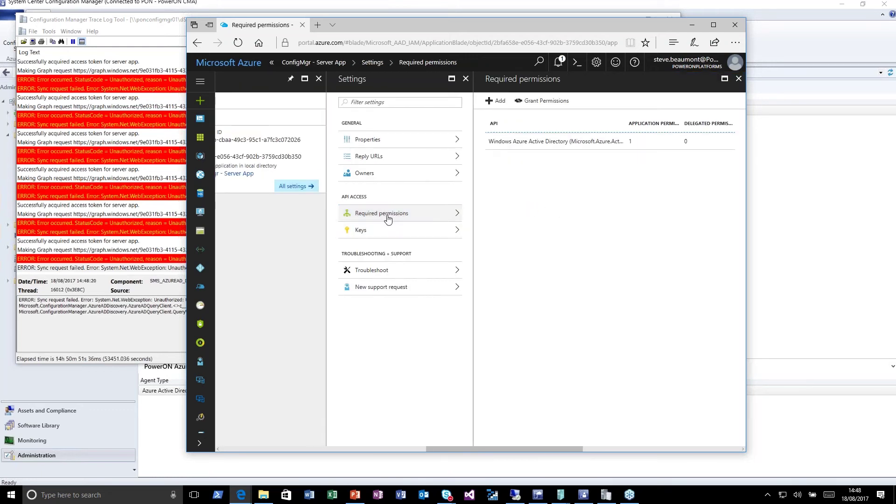
click(546, 102)
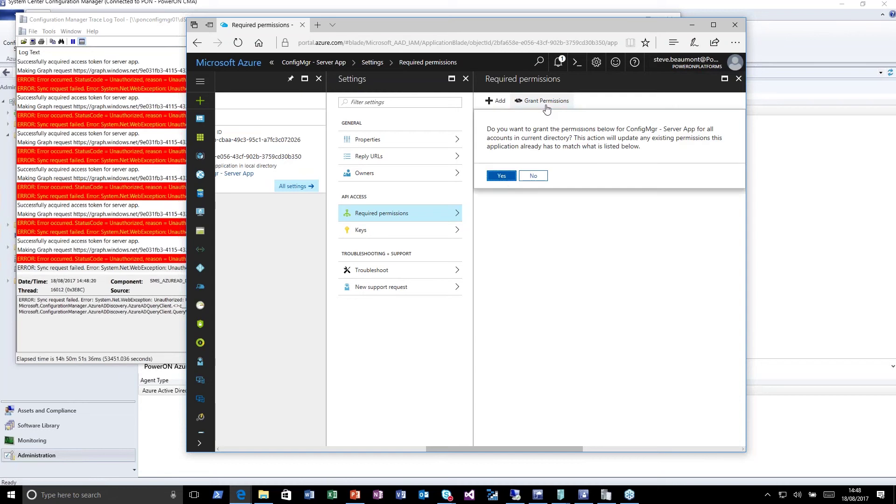
click(501, 176)
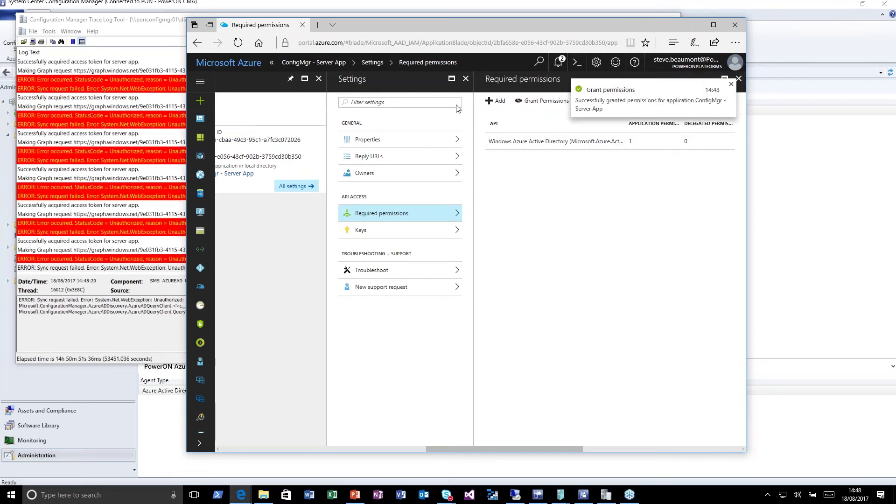
click(465, 79)
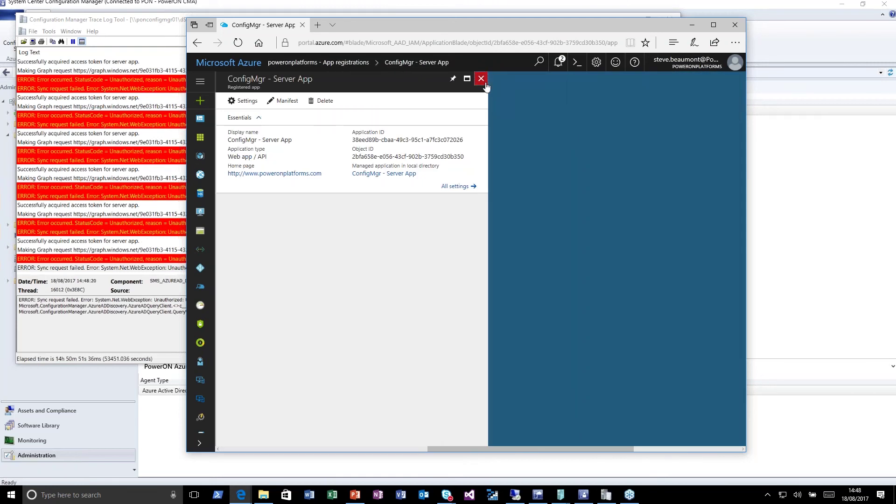
click(476, 80)
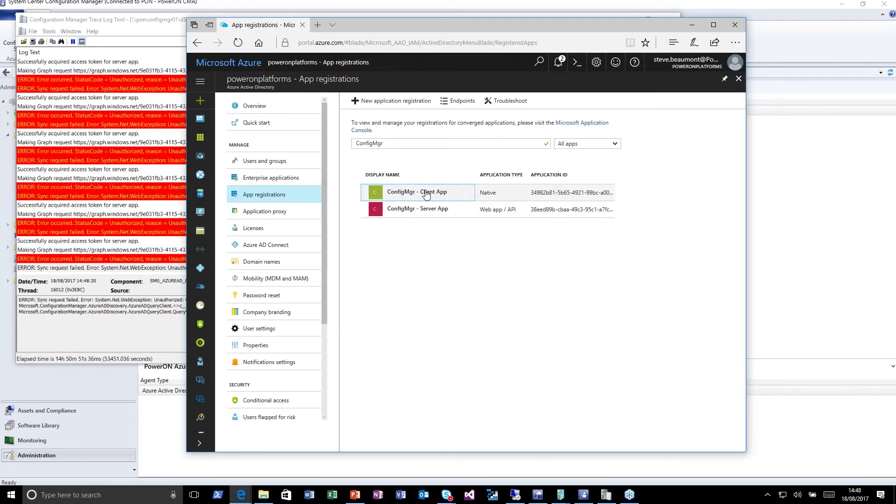
- Grant ConfigMgr - Client App's required permissions for all accounts, then minimise Edge
click(426, 194)
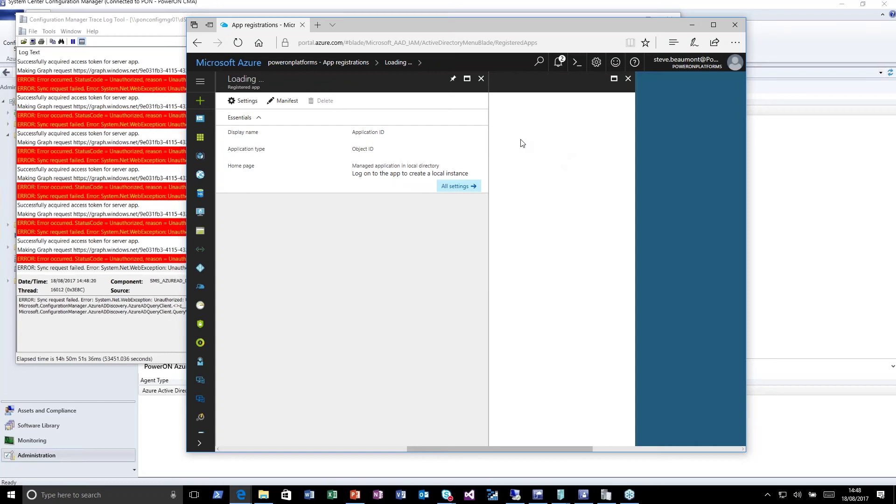
click(544, 213)
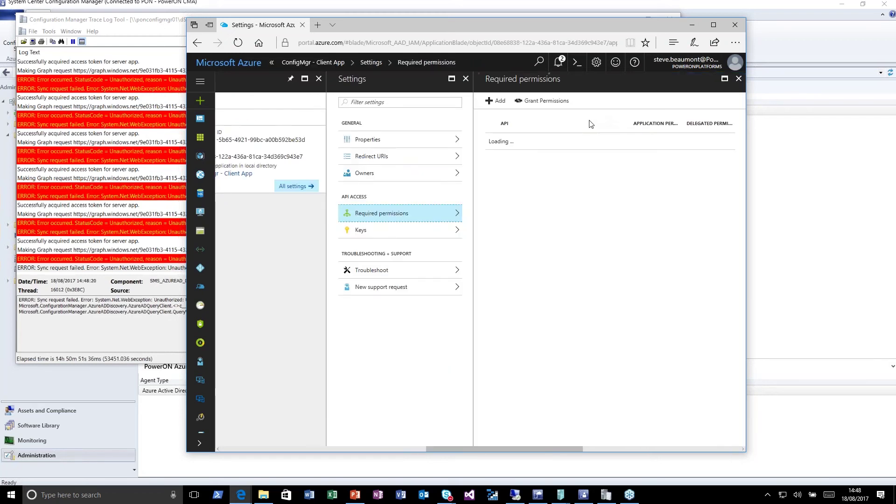
click(541, 101)
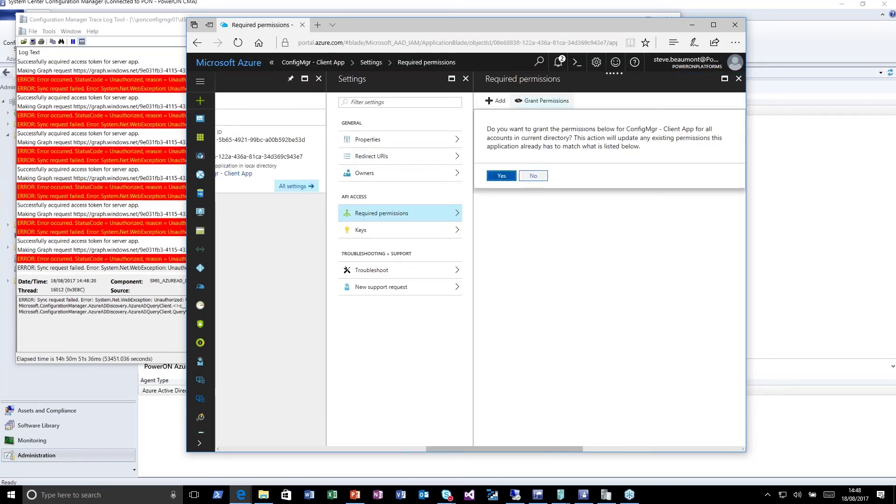
click(503, 176)
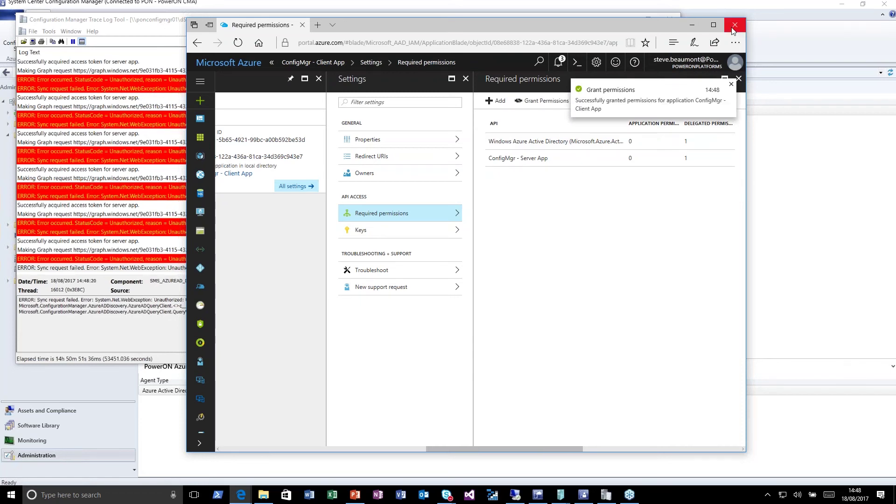
click(692, 25)
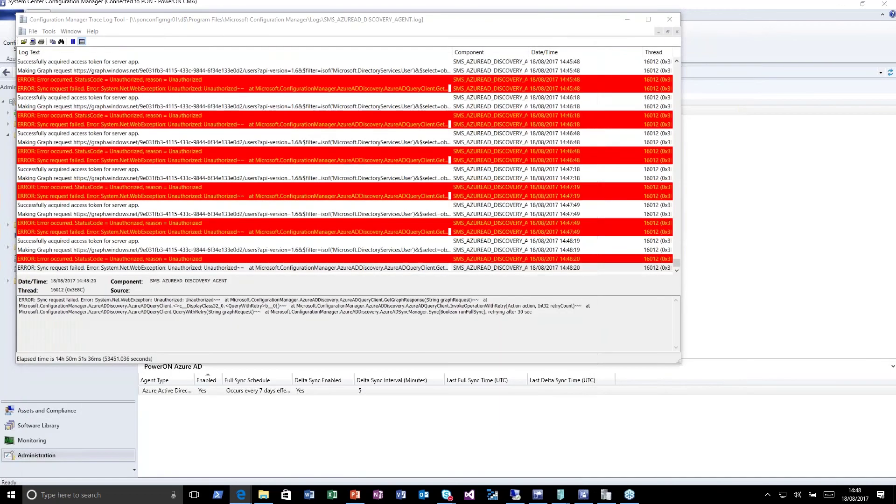
- Run and confirm a full discovery now for the PowerON Azure AD service
click(739, 33)
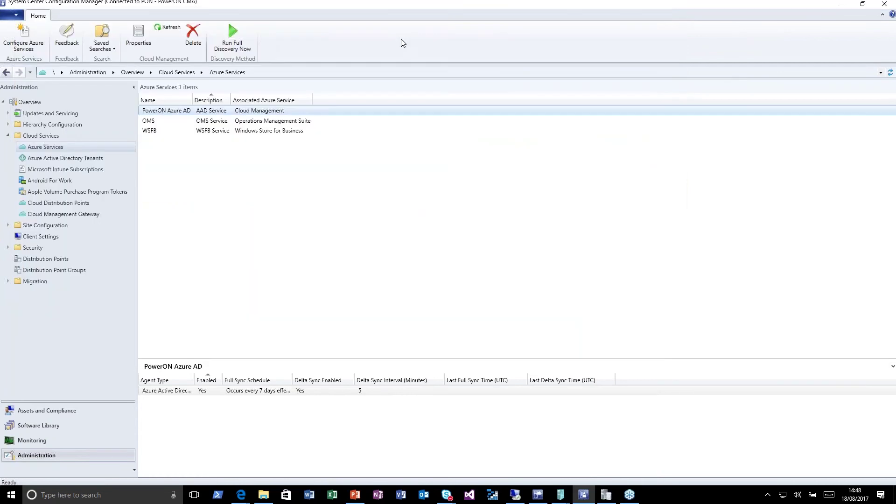
click(234, 32)
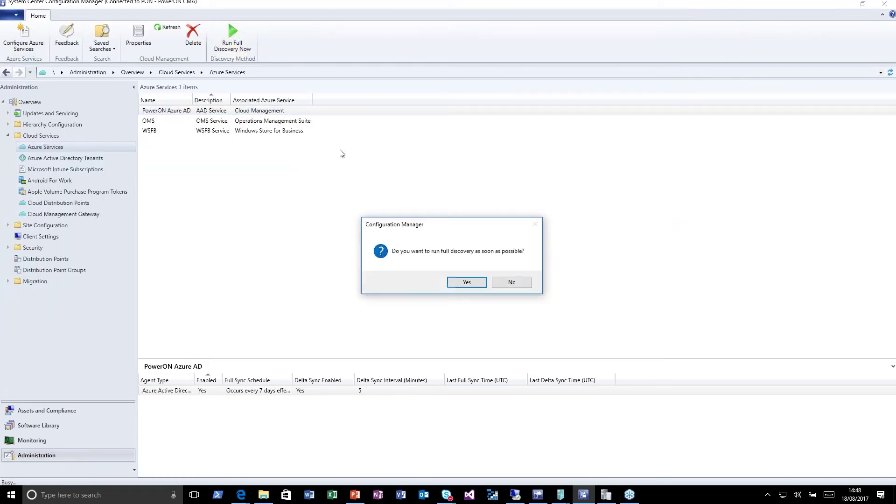
click(457, 284)
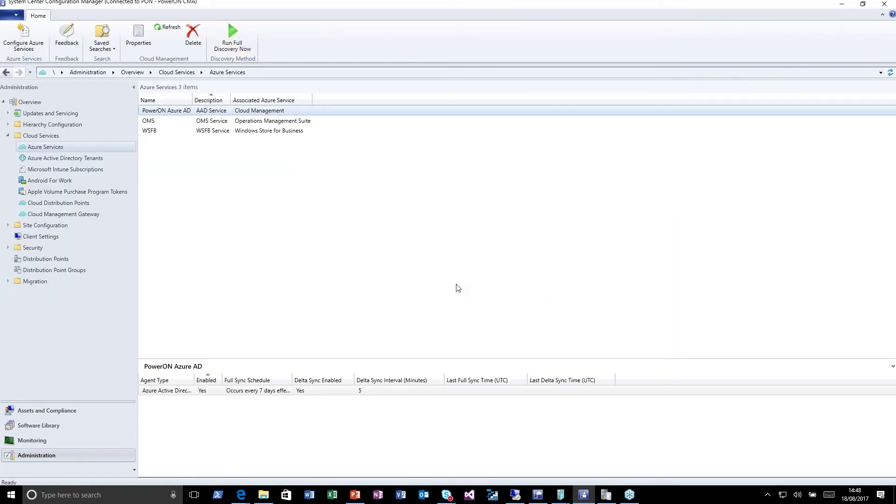
click(611, 499)
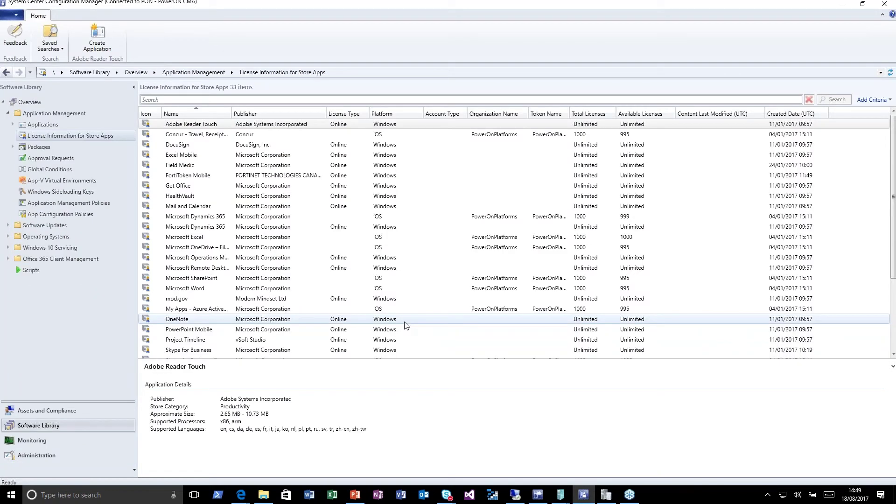
- Select the OneNote store-app licence and widen the store apps Name column
click(405, 322)
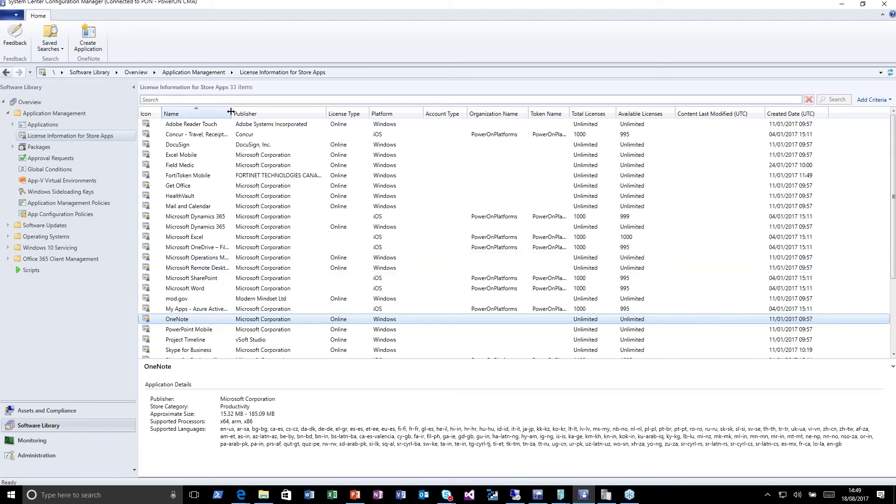
drag(231, 112, 281, 112)
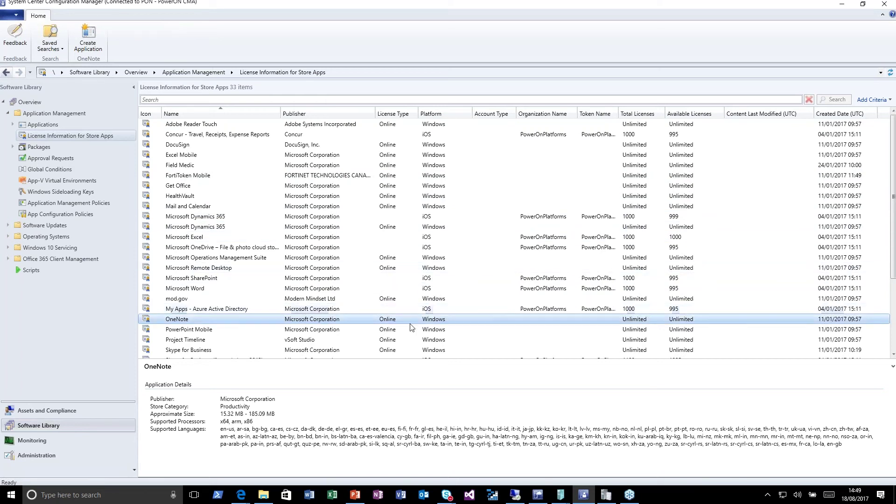
scroll(404, 330, down, 2)
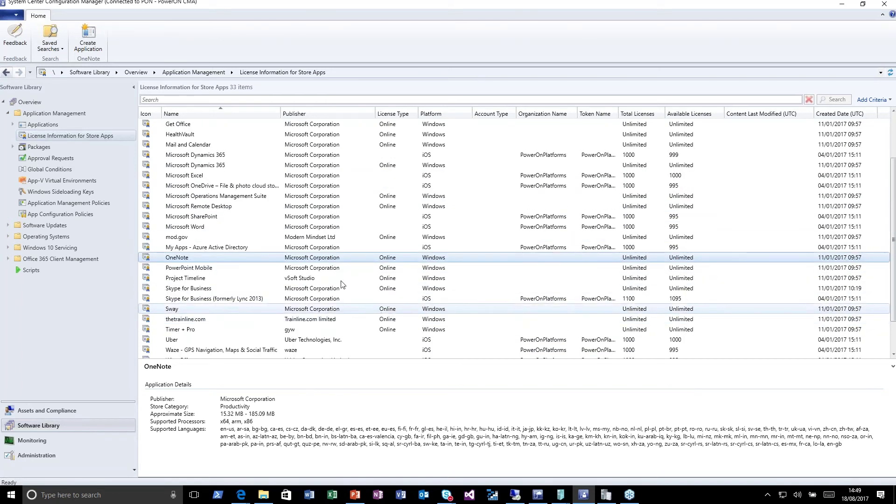
- Start creating an application from the OneNote licence, then cancel without saving
click(87, 39)
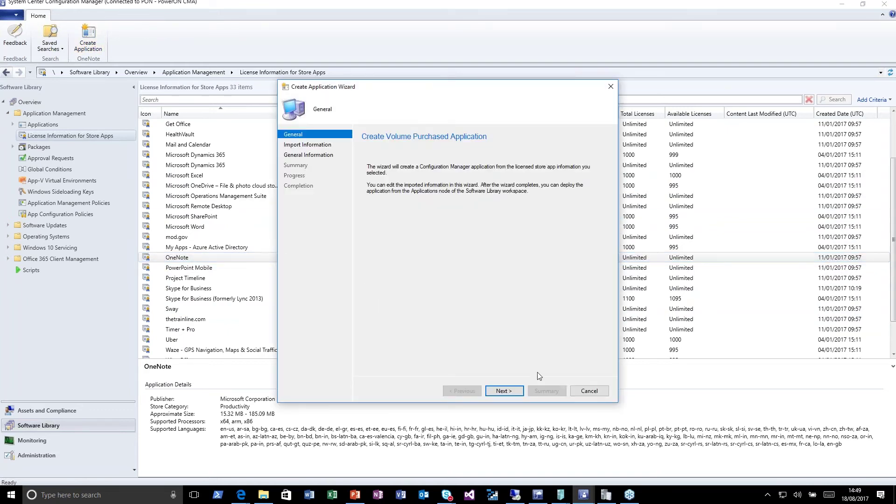
click(588, 392)
click(461, 285)
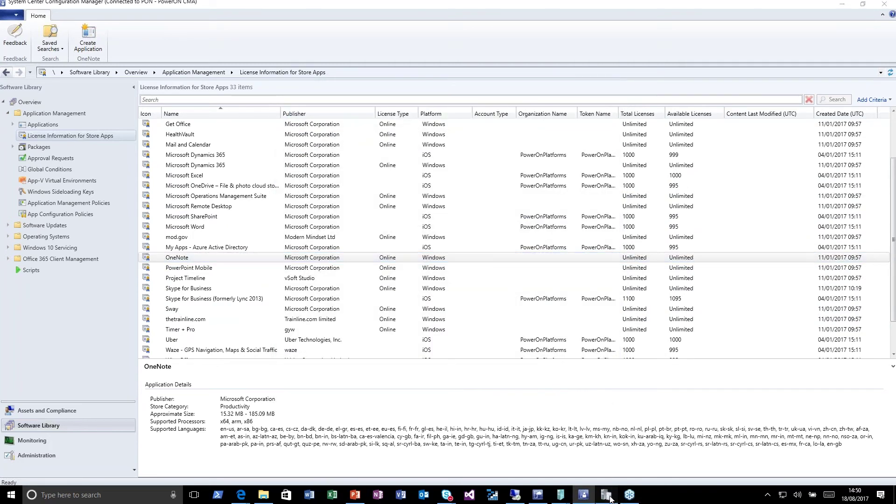
- Check the discovery log, then move to the Assets and Compliance workspace
click(607, 494)
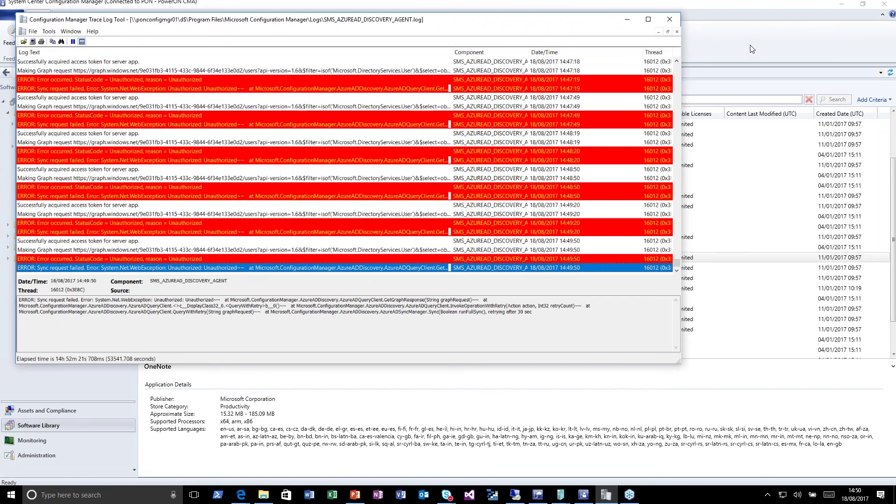
click(765, 44)
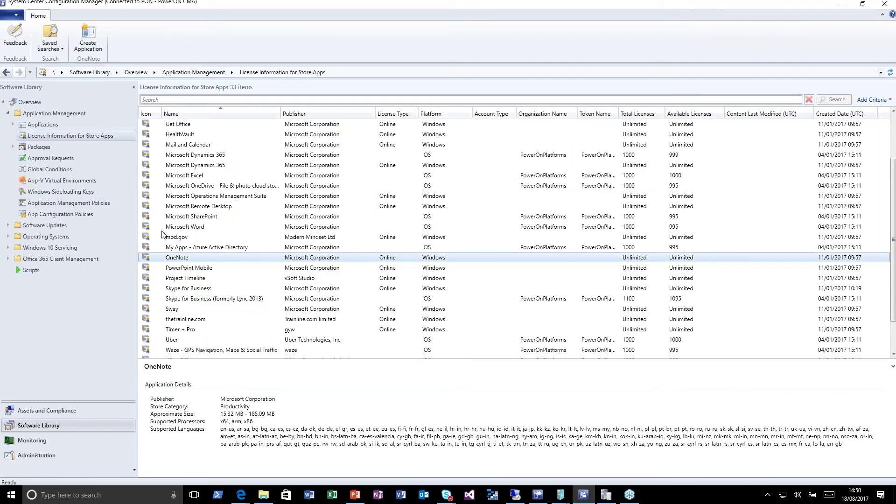
click(56, 410)
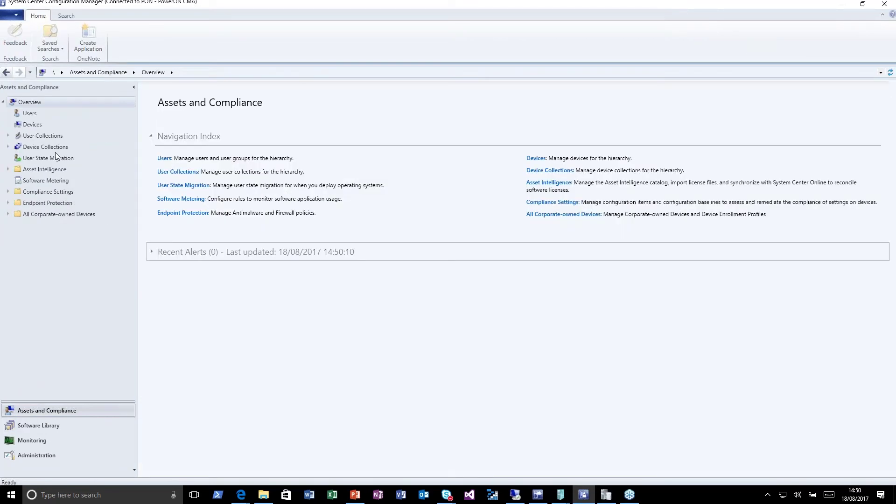
- Widen the Users list Name column and search it for "hy" hybrid users
click(38, 112)
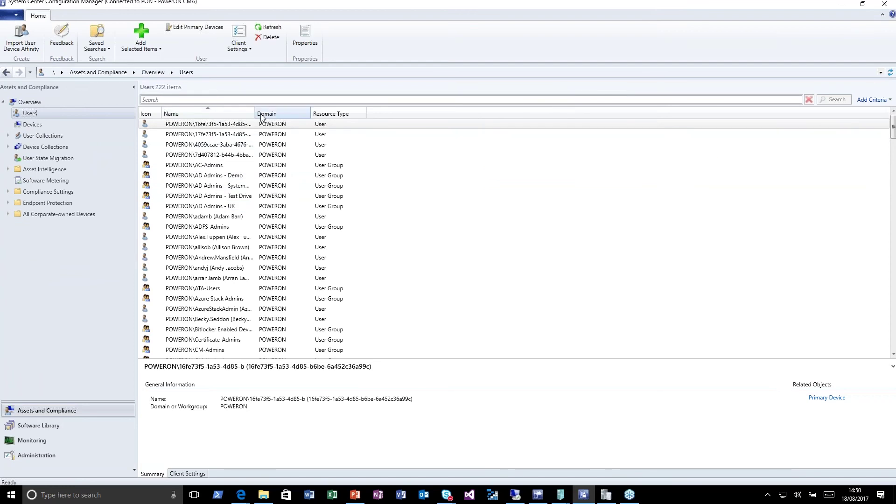
drag(254, 114, 304, 113)
click(272, 100)
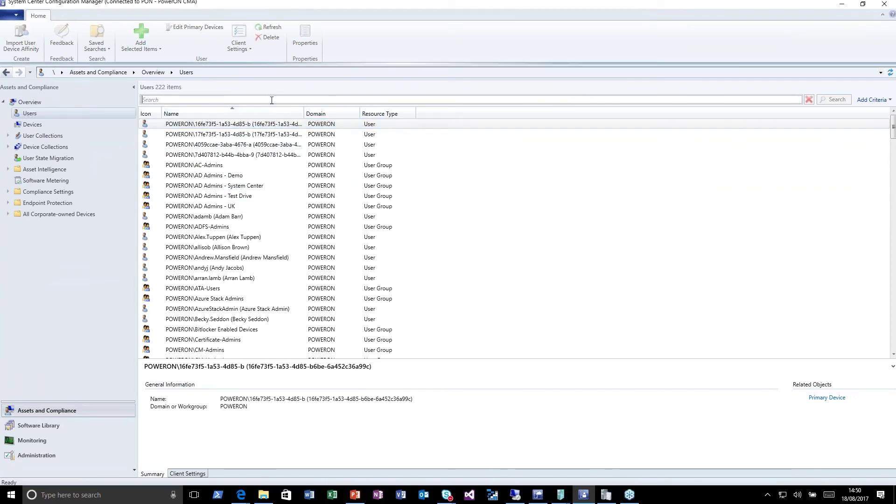
text(hybrid)
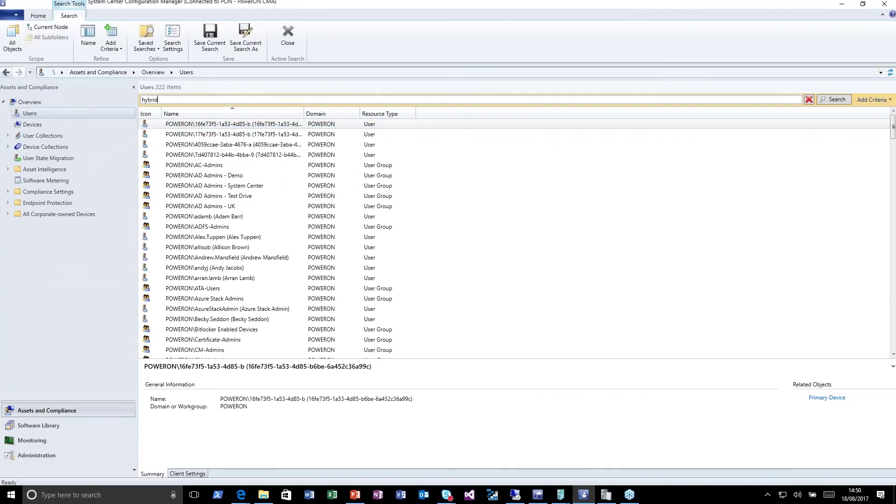
key(Return)
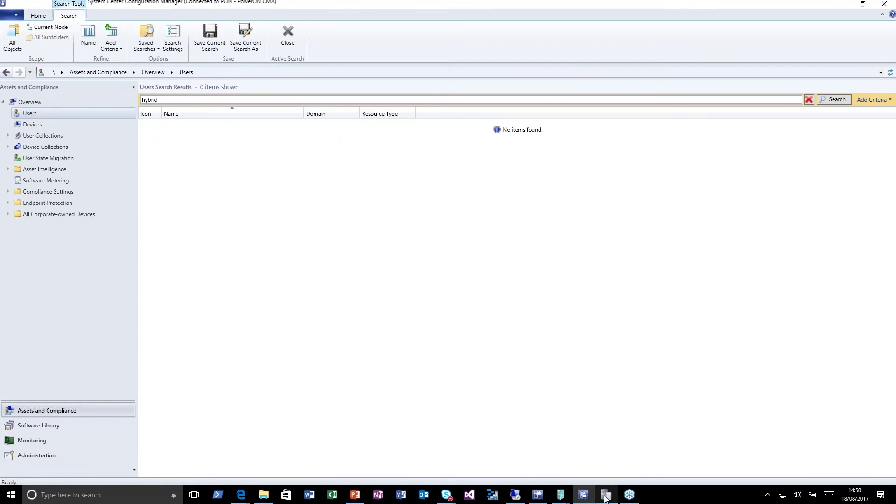
- Check the discovery log again, then go to the Software Library workspace
click(629, 494)
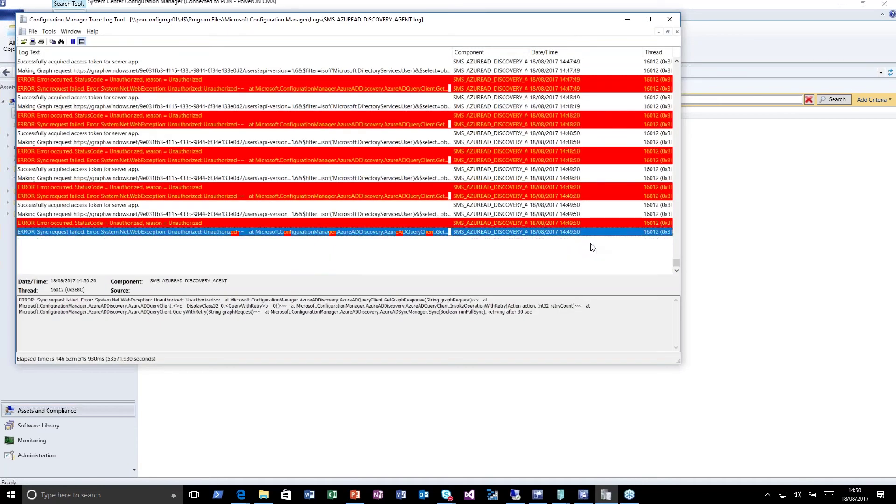
click(811, 339)
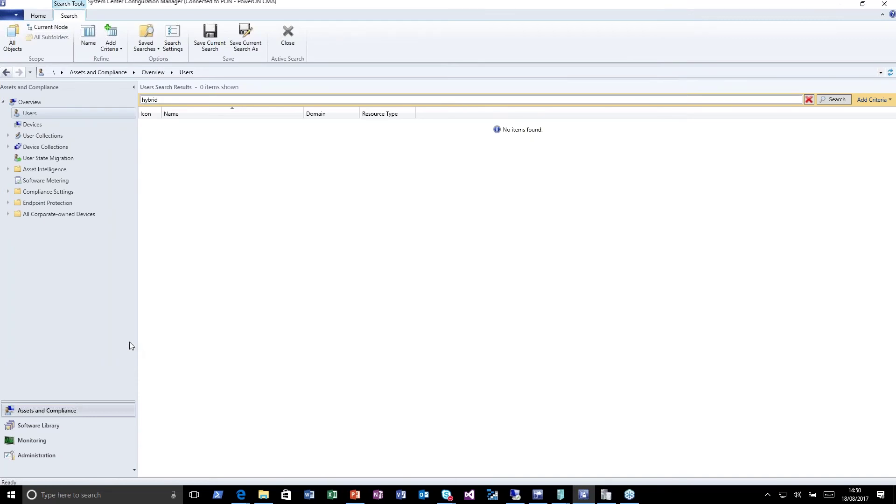
key(alt+Tab)
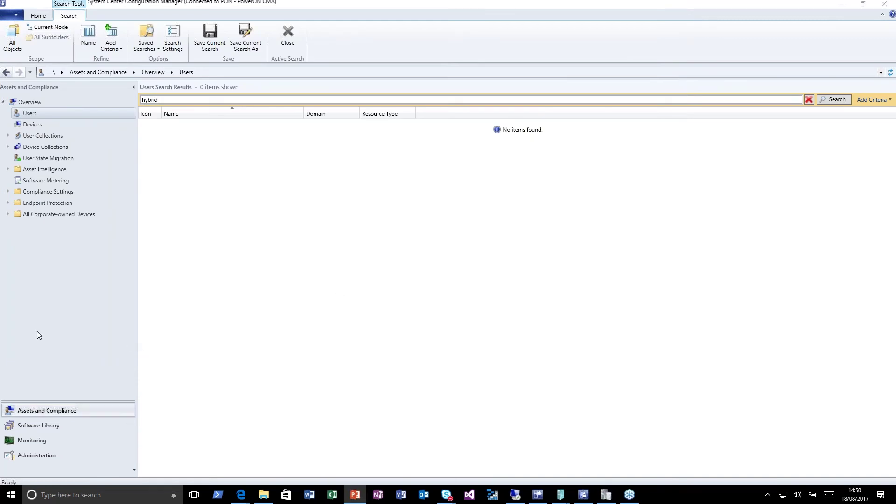
click(54, 429)
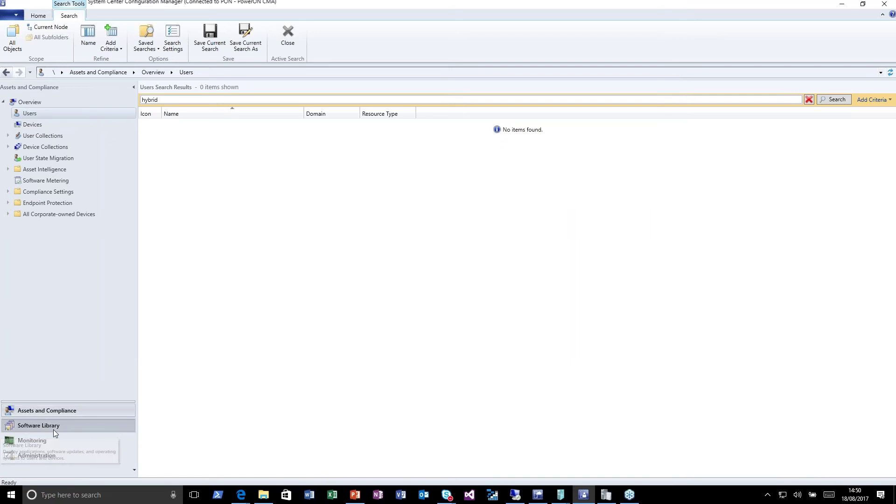
- In Administration, review the WSFB and PowerON Azure AD services, then list Cloud Management Gateways
click(60, 456)
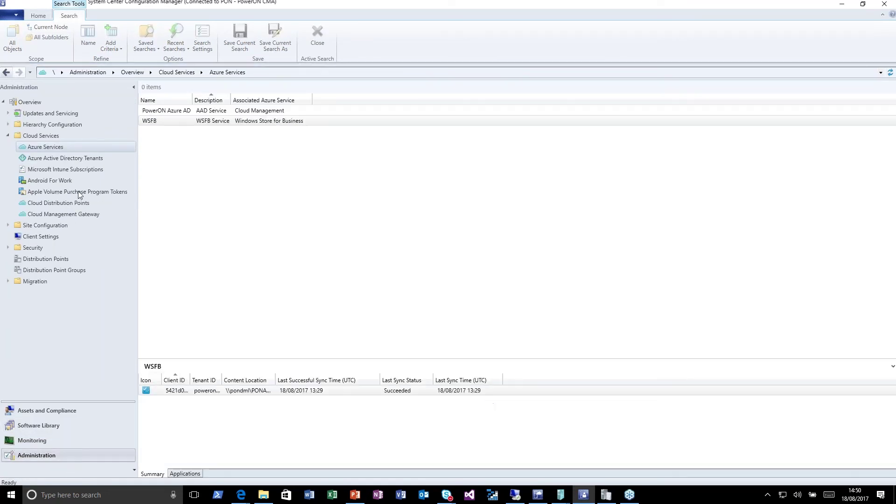
click(197, 130)
click(228, 112)
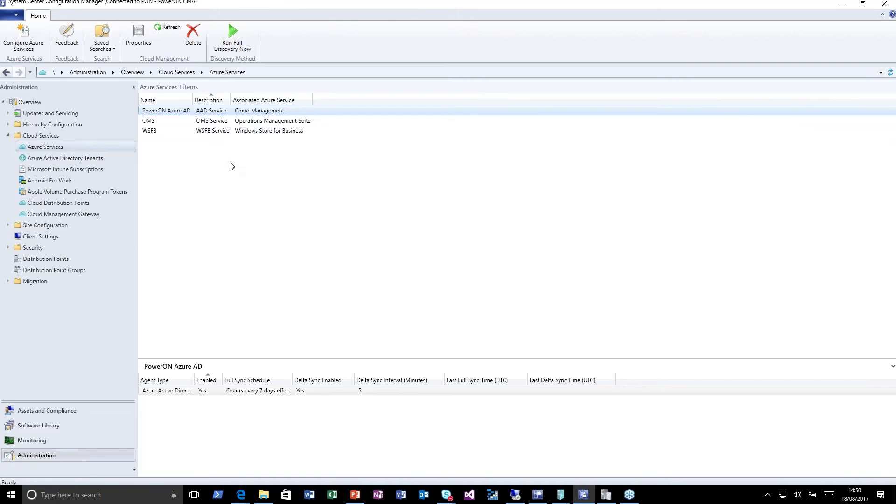
click(80, 217)
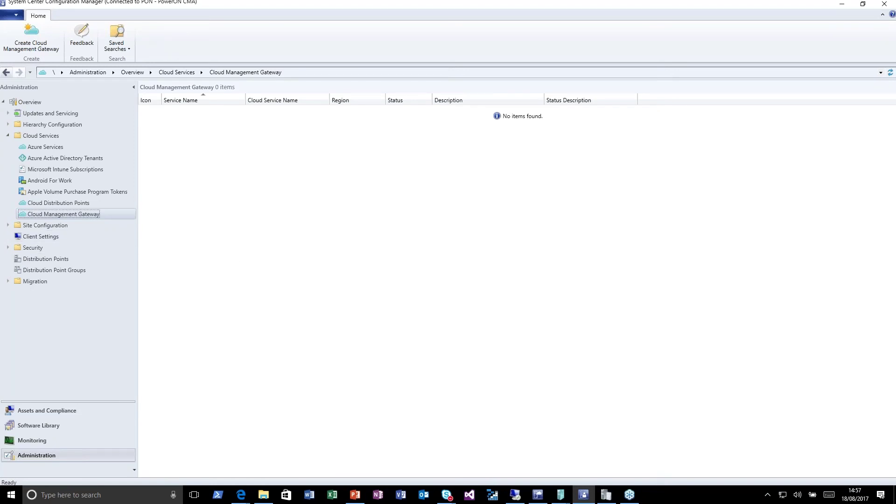
- Copy the Azure subscription ID from Notepad and start creating a new Cloud Management Gateway
key(alt+Tab)
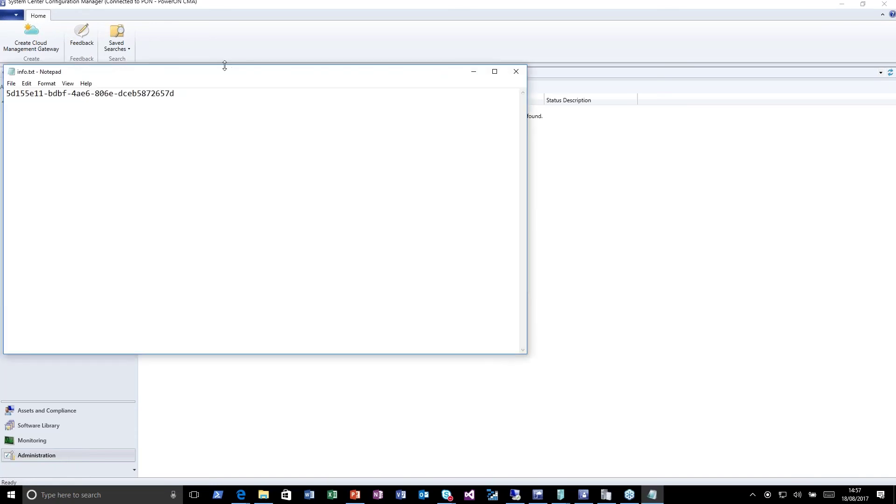
key(alt+Tab)
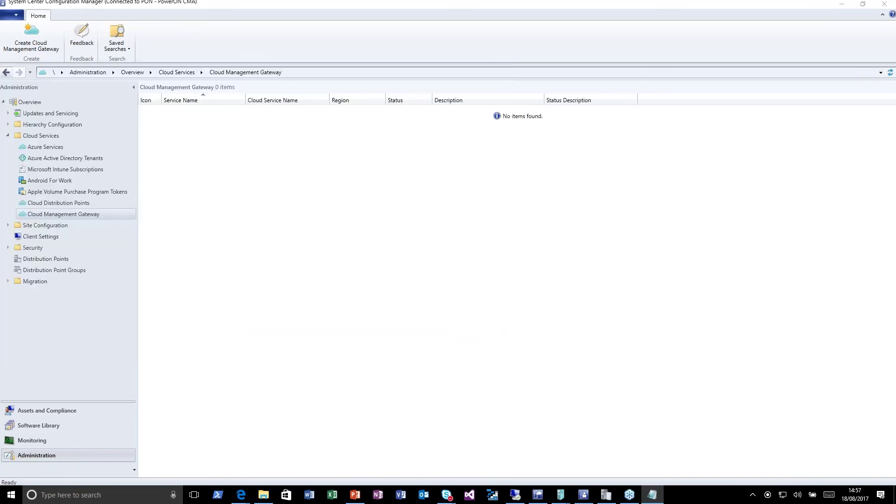
click(86, 214)
right_click(85, 215)
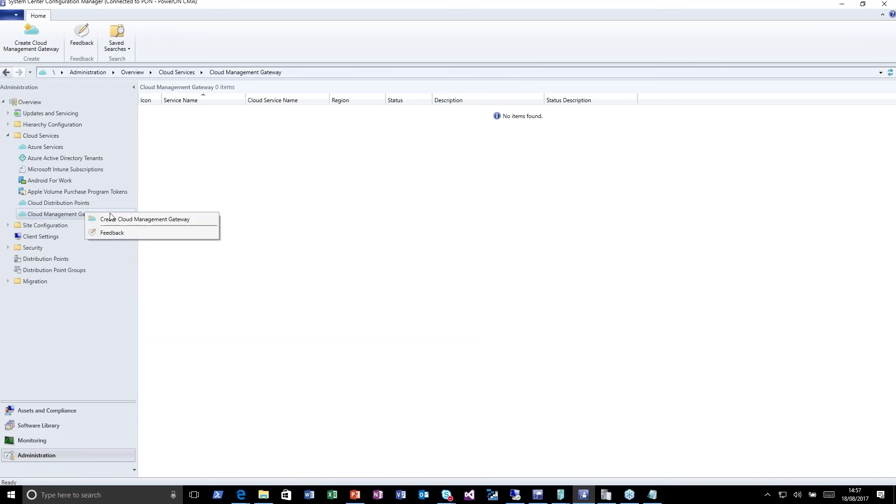
click(154, 222)
- Paste the subscription ID and keep AzurePublicCloud as the Azure environment
click(529, 195)
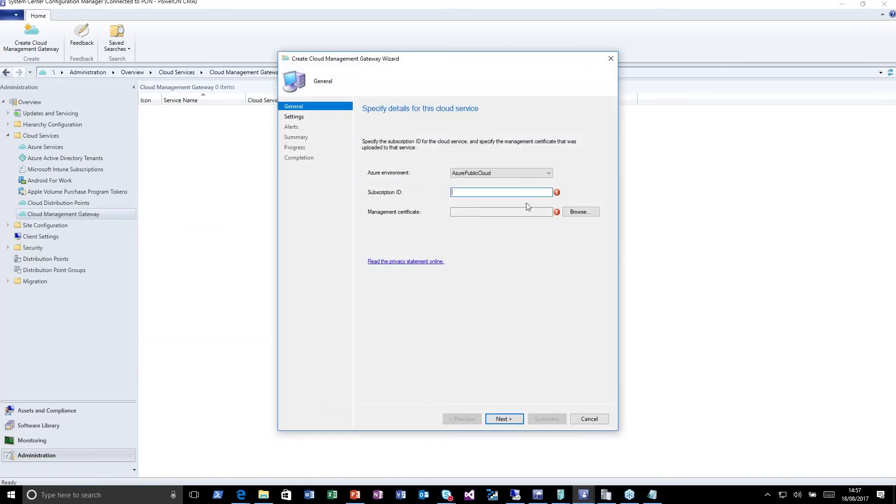
text(5d155e11-bdbf-4ae6-806e-dceb5872657d)
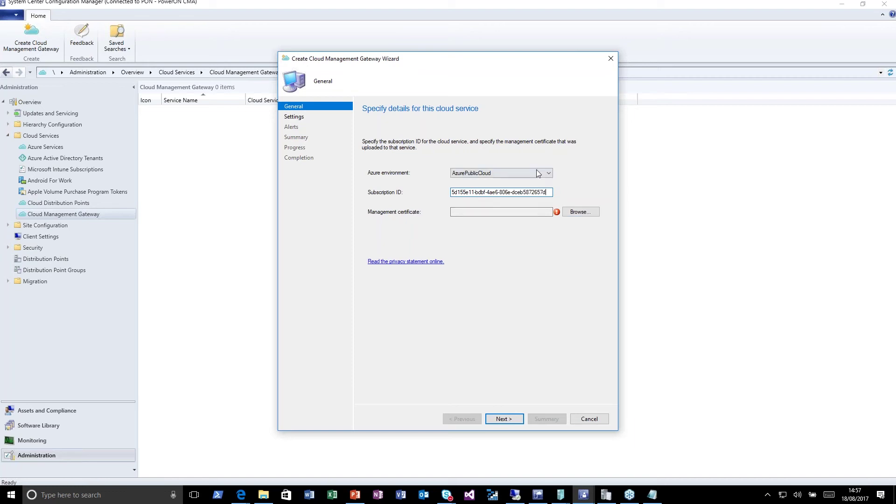
click(539, 173)
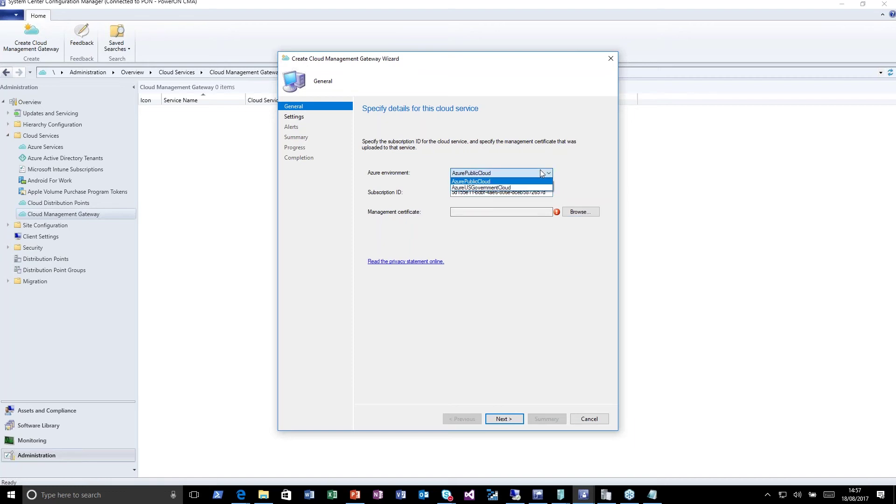
click(495, 183)
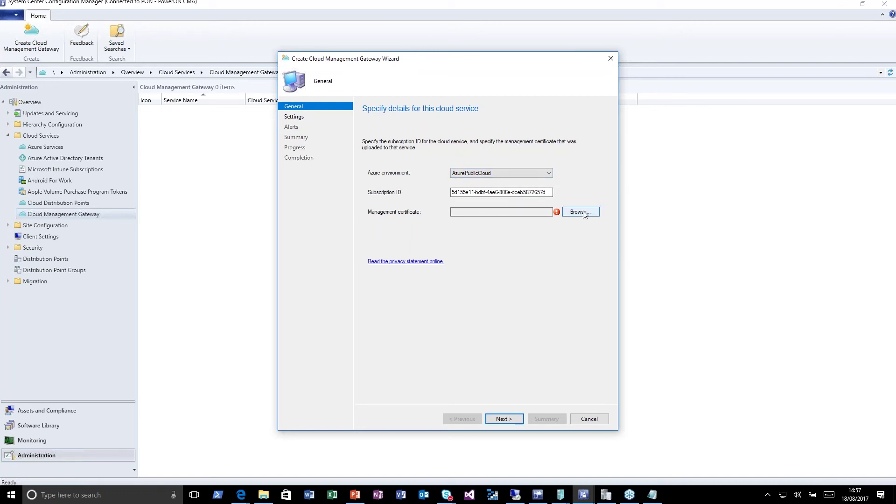
- Load the AzureManagement.pfx management certificate and enter its password
click(581, 213)
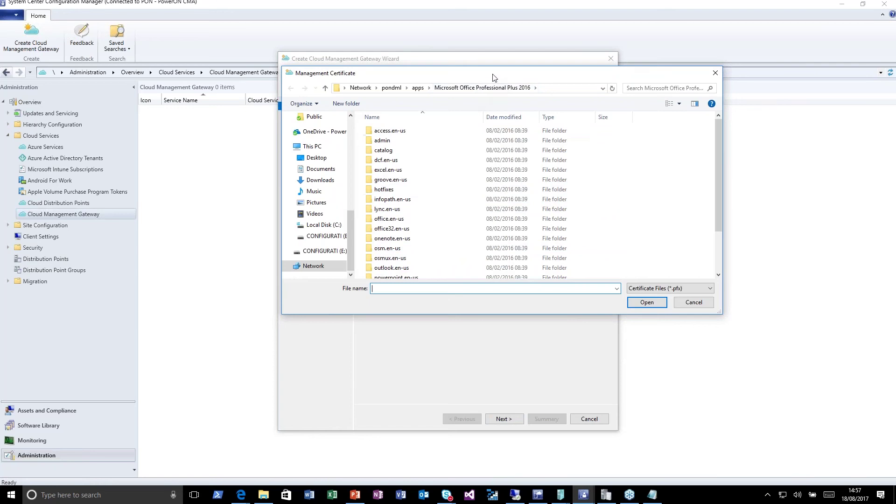
key(Escape)
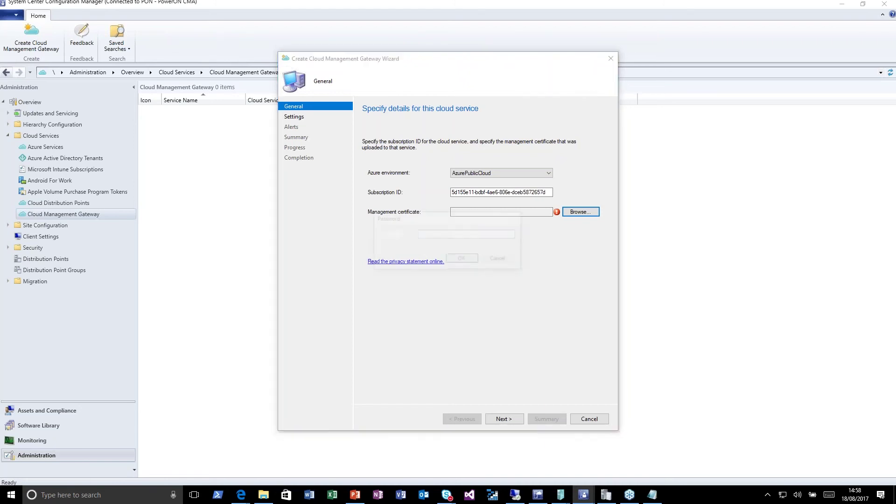
text(•••••••)
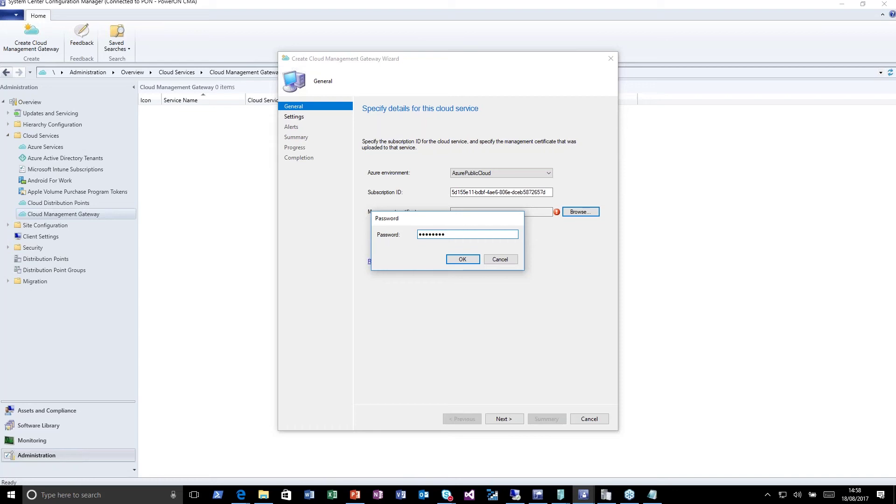
key(Return)
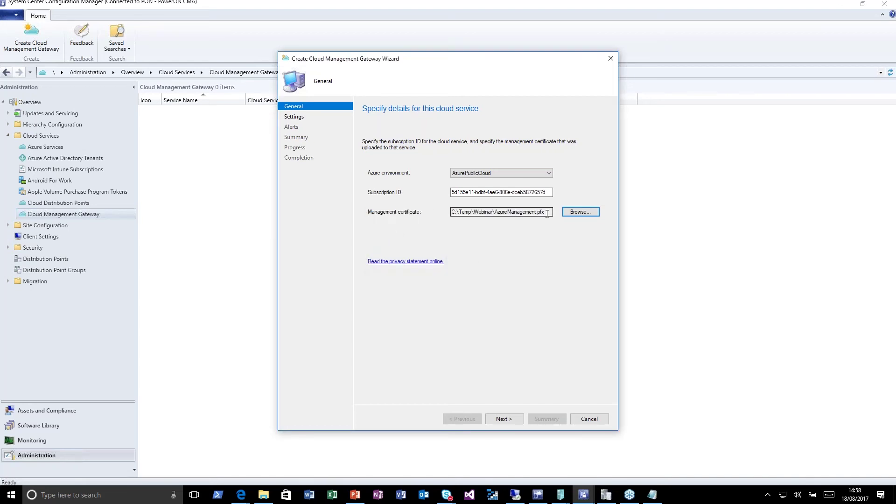
drag(551, 211, 425, 212)
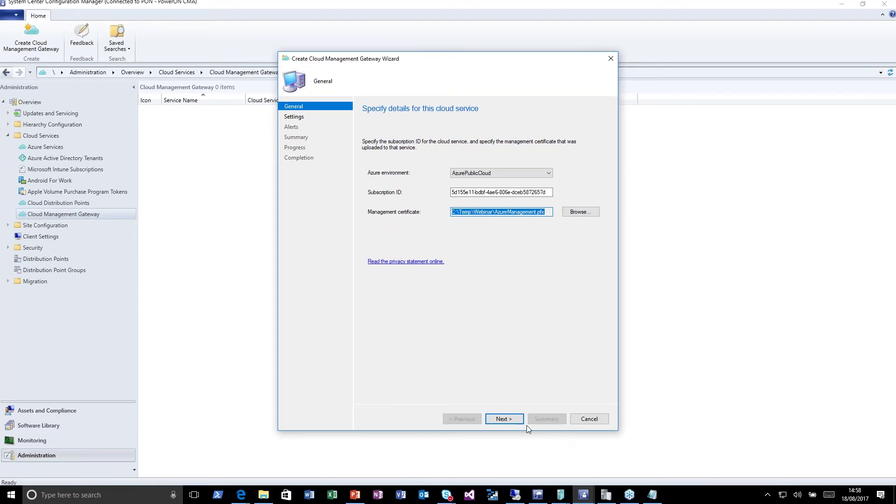
- On the gateway Settings page, set the region to North Europe and browse for the server certificate
click(521, 422)
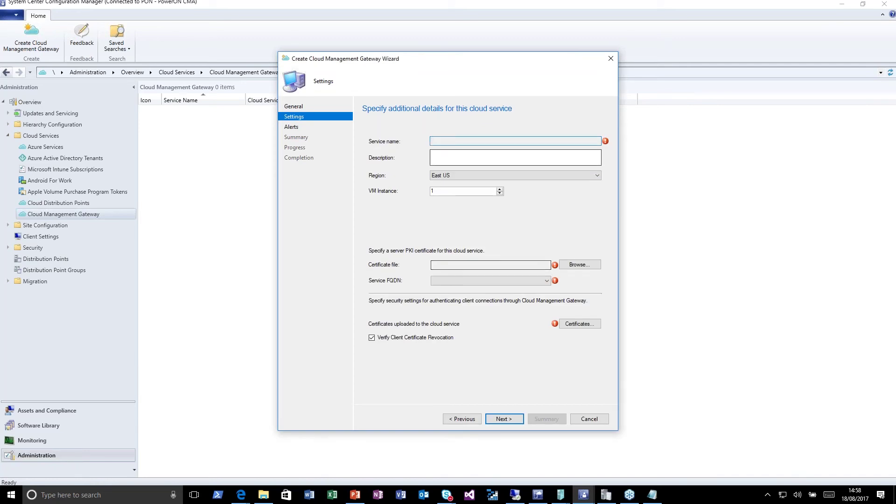
click(489, 175)
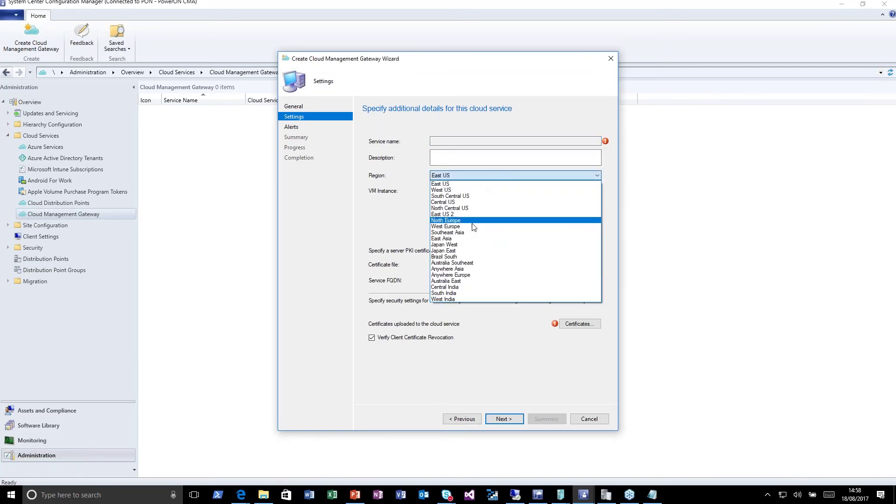
click(470, 221)
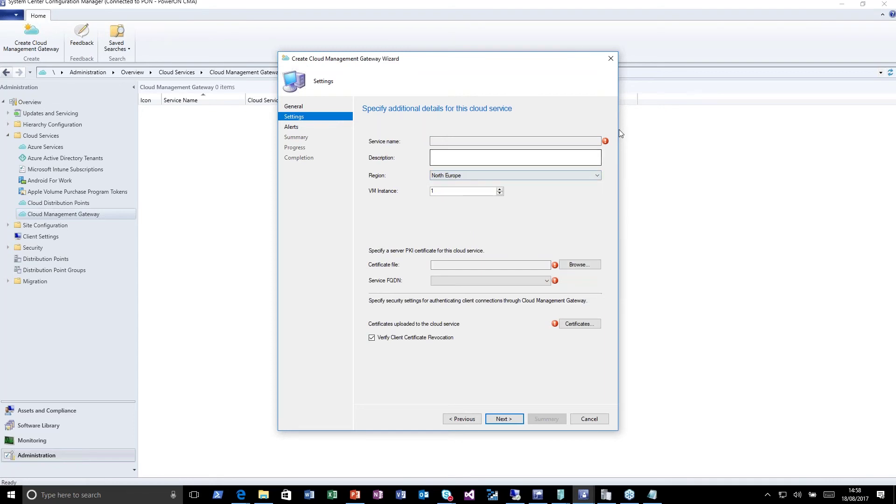
click(600, 141)
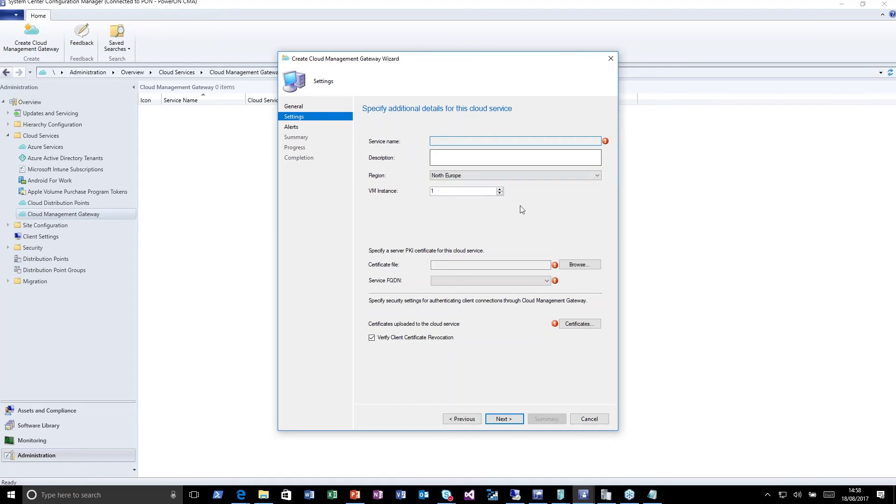
click(582, 265)
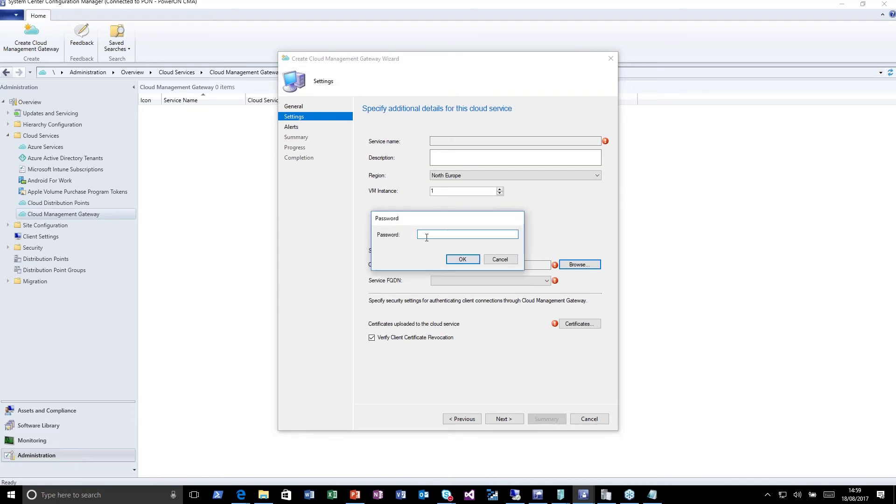
- Enter the cmg_poweronplatforms_com.pfx password, select service name cmg, and disable client certificate revocation checking
text(********)
click(463, 259)
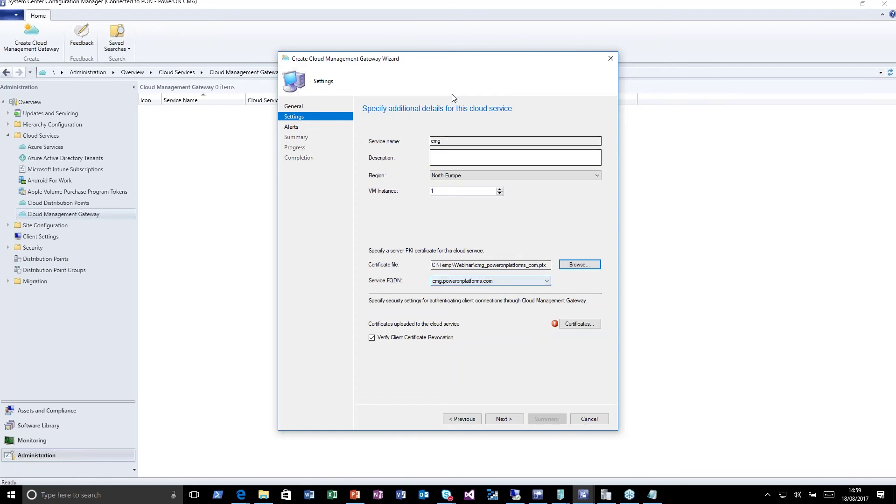
double_click(455, 140)
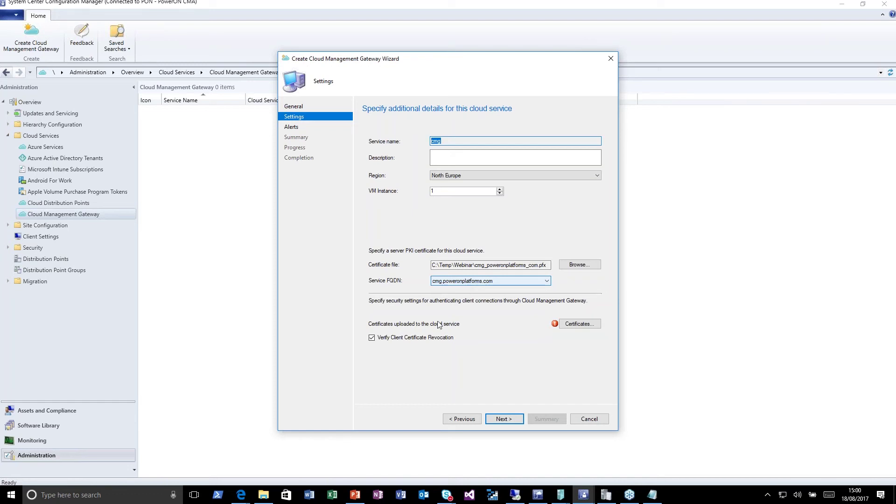
click(414, 340)
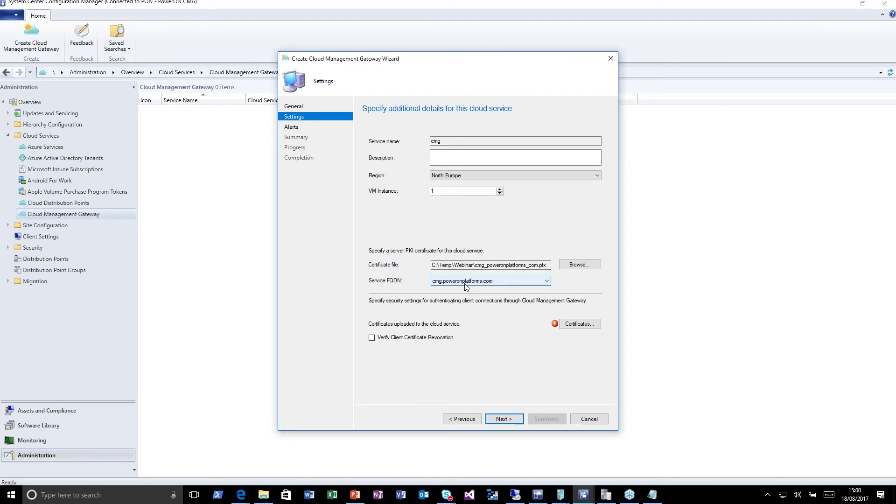
click(589, 326)
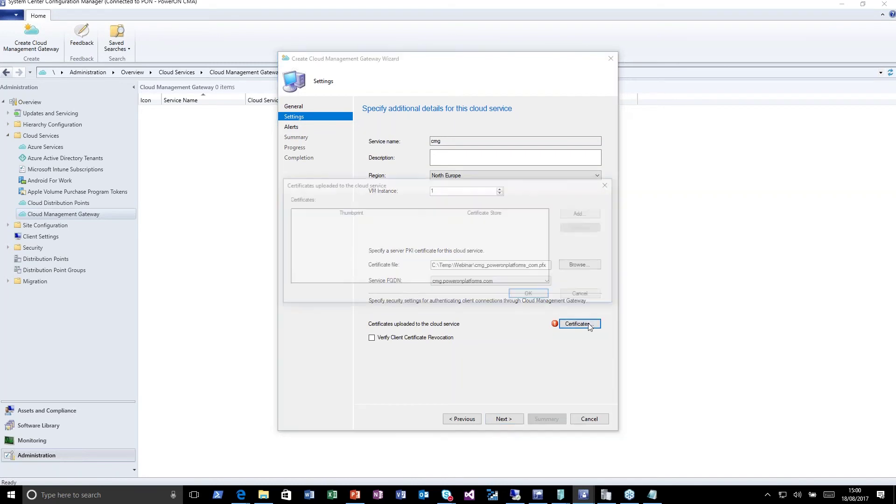
- Upload PowerON_Internal_RootCA.cer and PowerON_Internal_SubCA.cer, storing the sub CA under Intermediate Certification Authorities
click(584, 214)
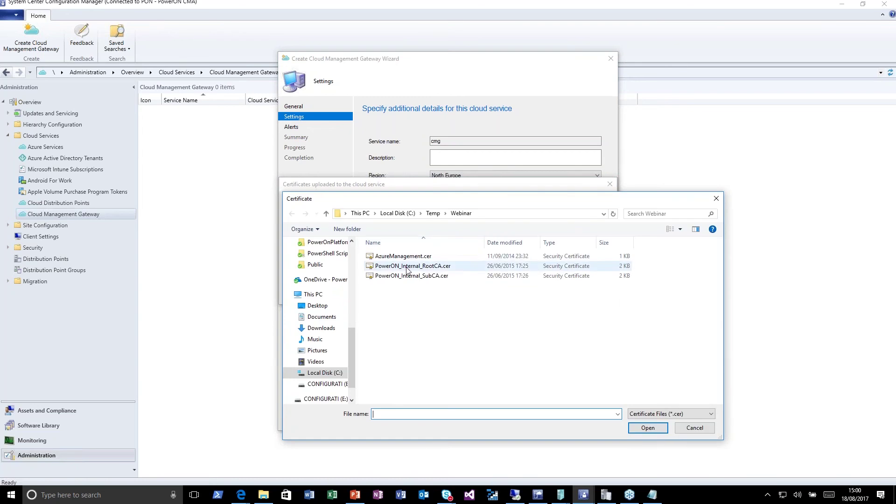
double_click(406, 266)
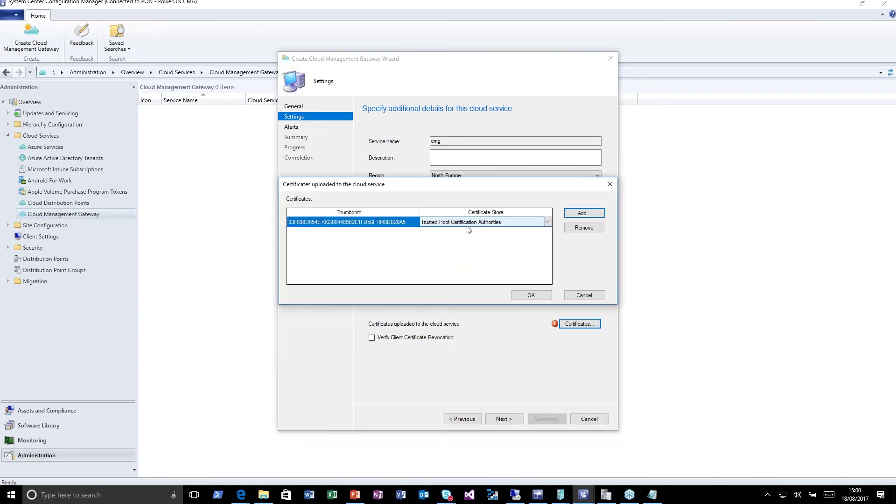
click(584, 213)
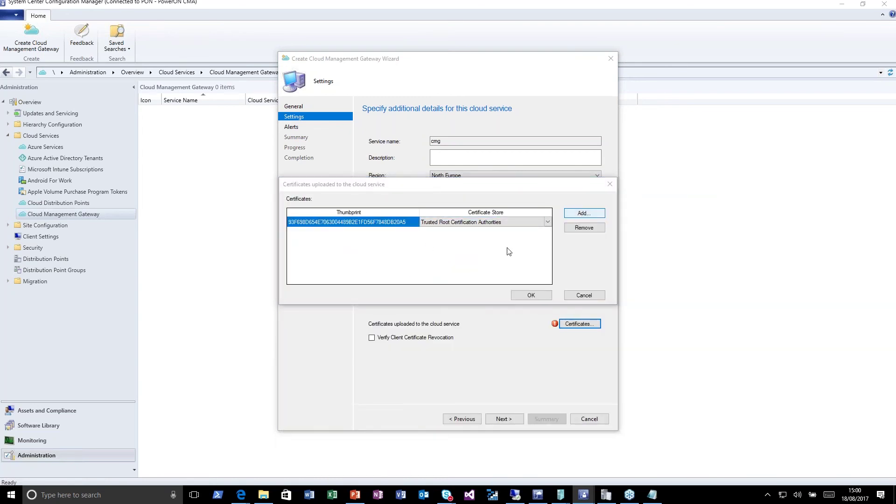
click(407, 275)
double_click(407, 276)
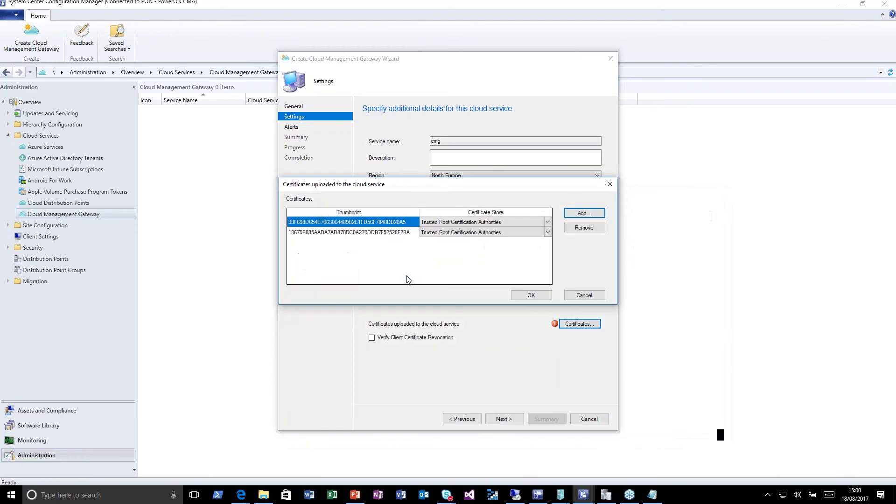
click(454, 232)
click(454, 242)
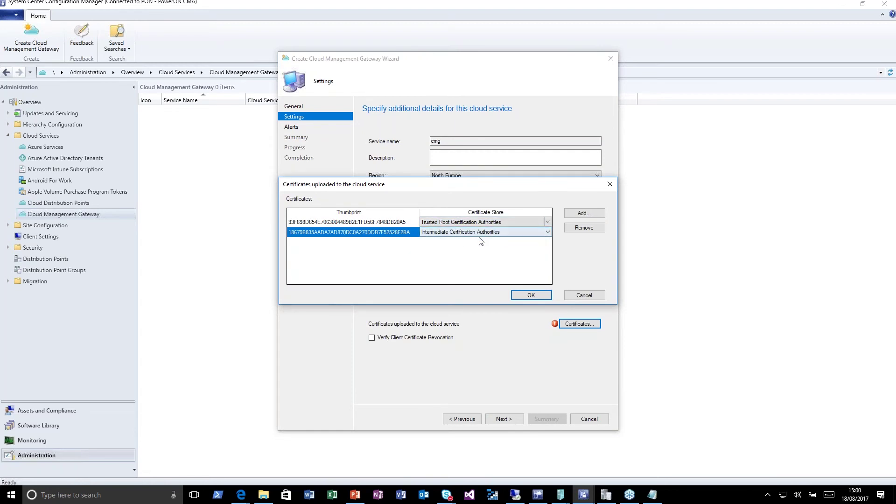
click(529, 296)
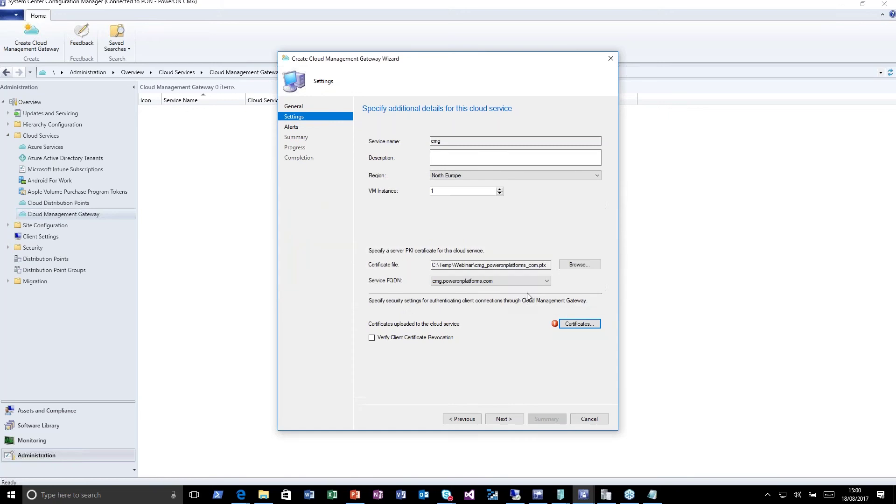
- Leave the gateway at 1 VM instance and continue to the Alerts page
click(504, 419)
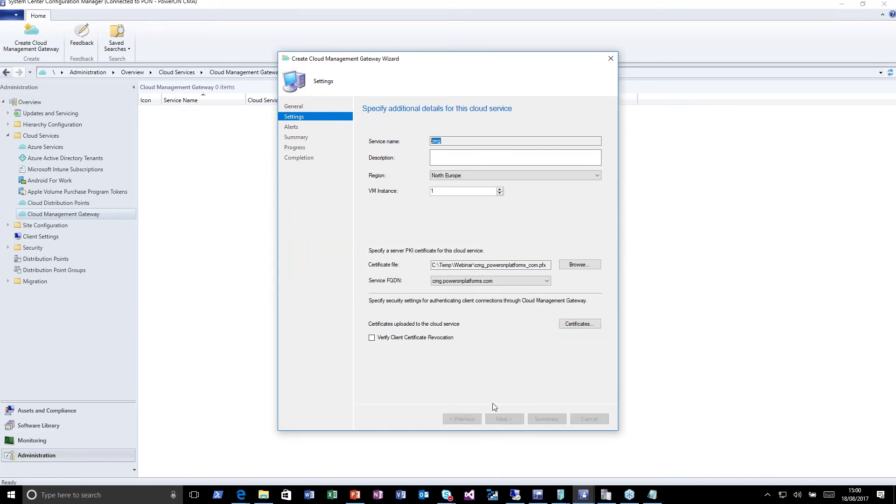
click(462, 418)
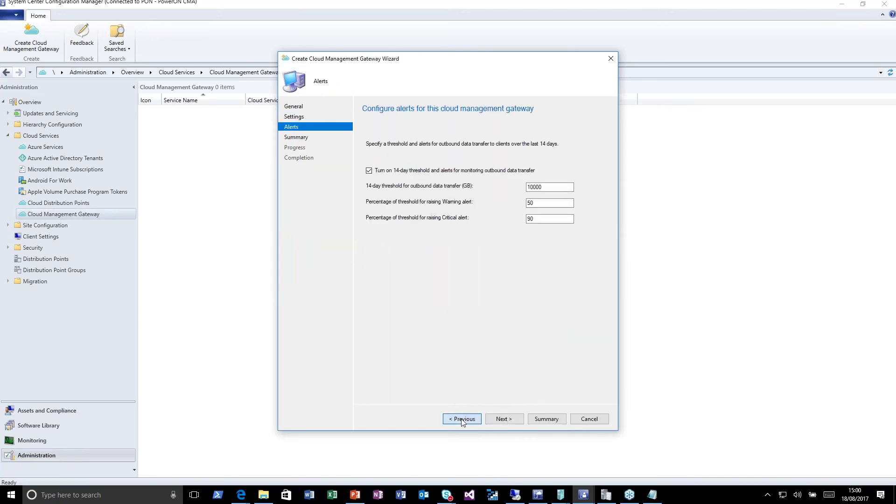
double_click(438, 191)
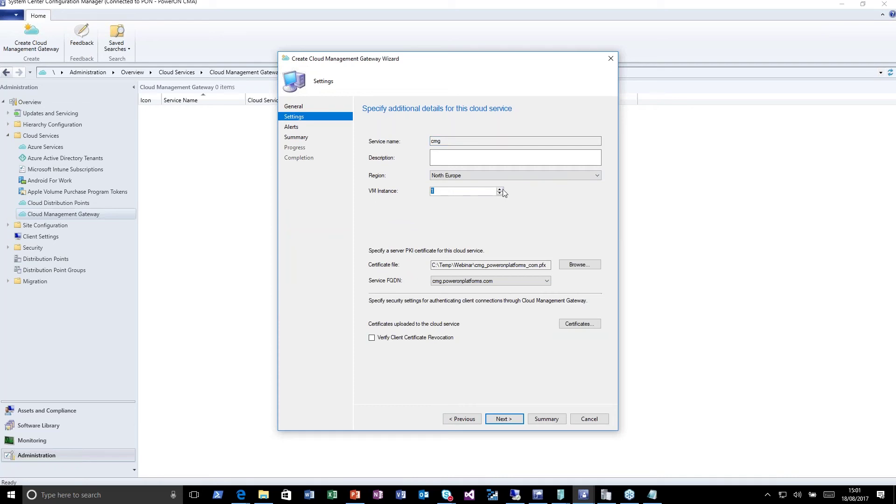
click(500, 189)
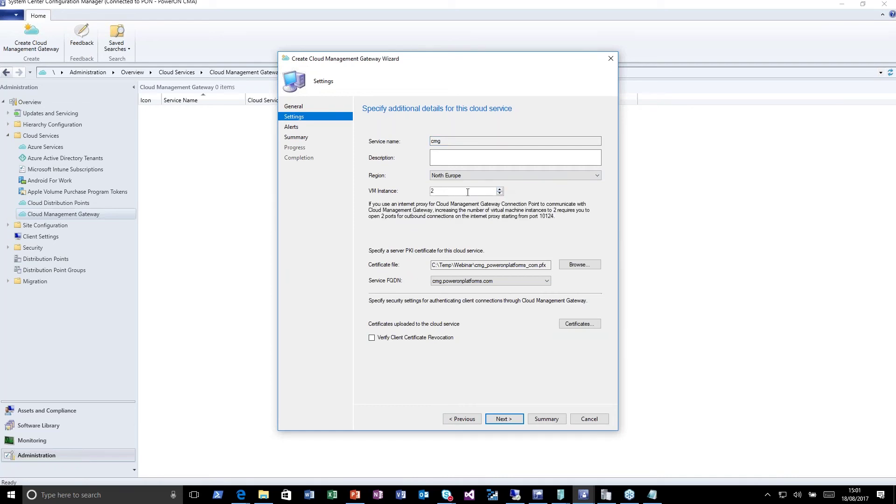
double_click(499, 190)
click(500, 196)
click(500, 195)
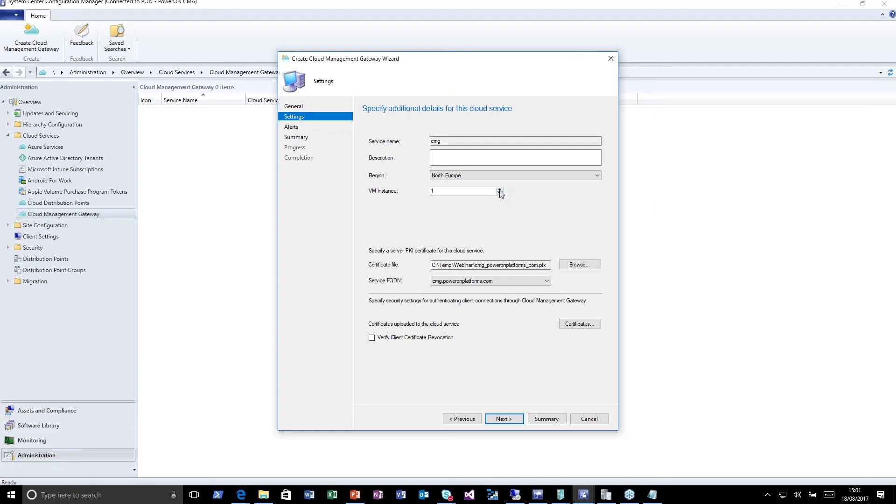
click(500, 189)
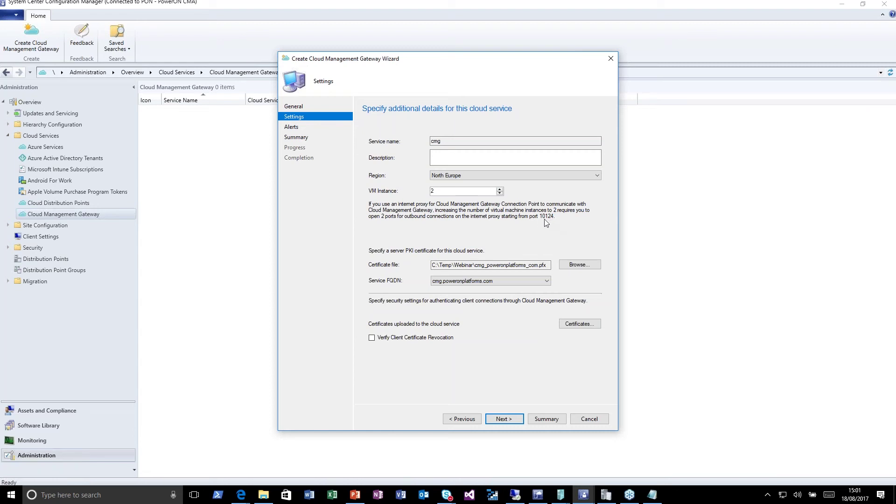
click(500, 189)
click(500, 193)
click(500, 194)
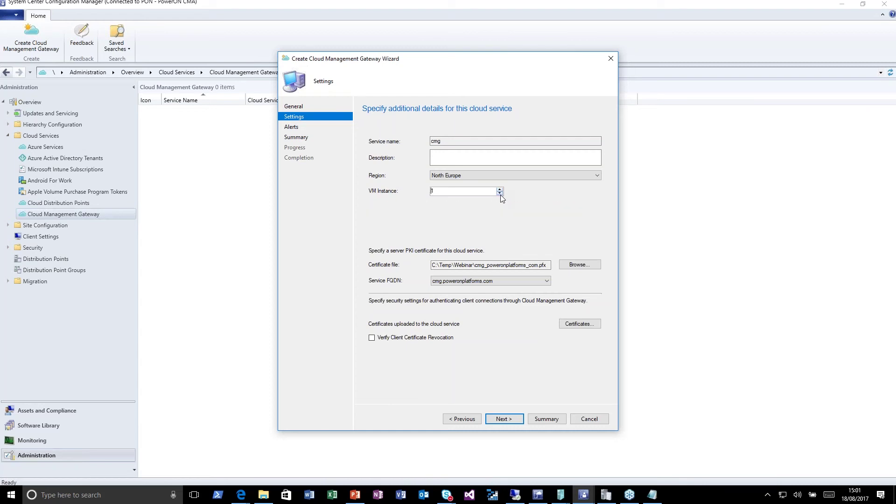
click(502, 419)
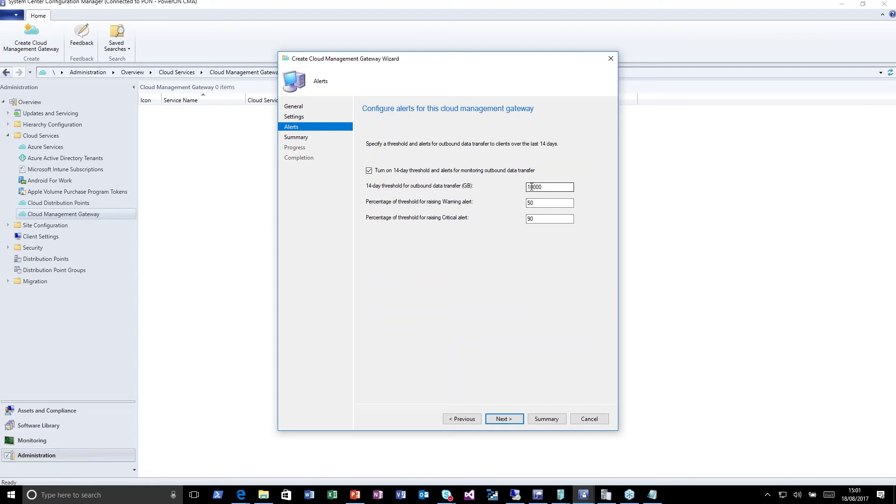
- Set the 14-day transfer threshold to 5000, create the gateway, and select cmg.poweronplatforms.com
drag(558, 188, 446, 188)
text(5000)
click(504, 419)
click(504, 419)
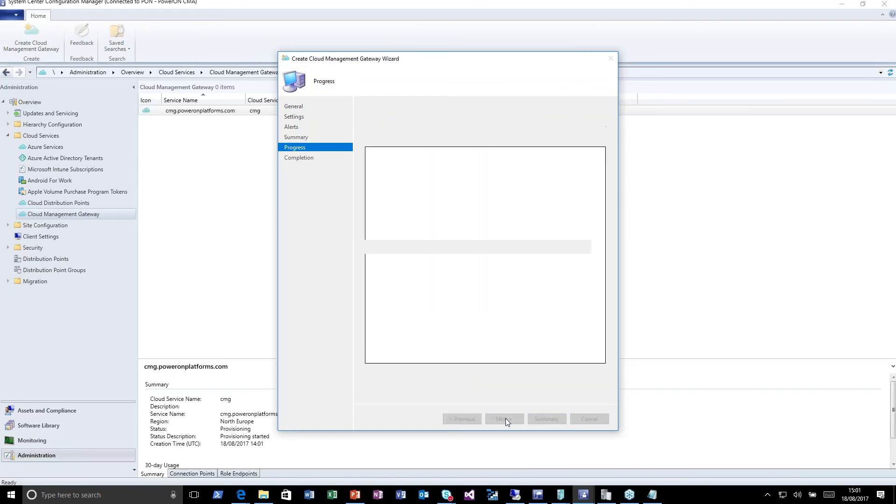
click(588, 419)
click(178, 114)
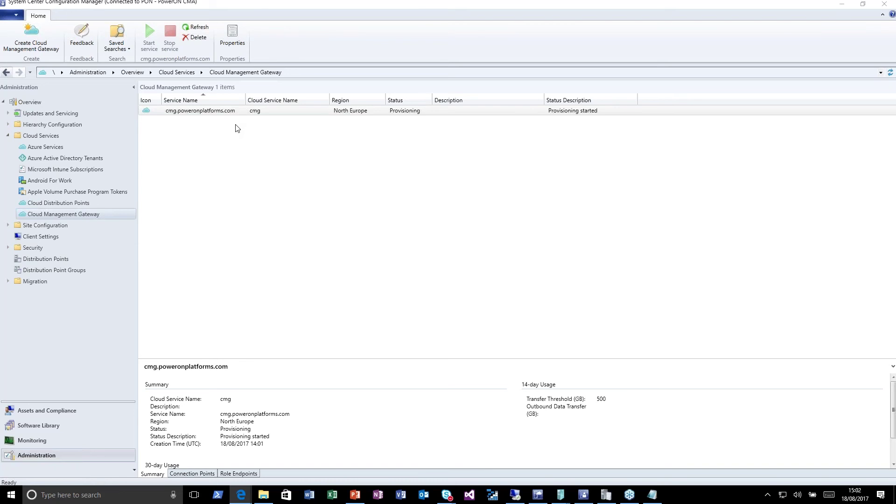
click(242, 110)
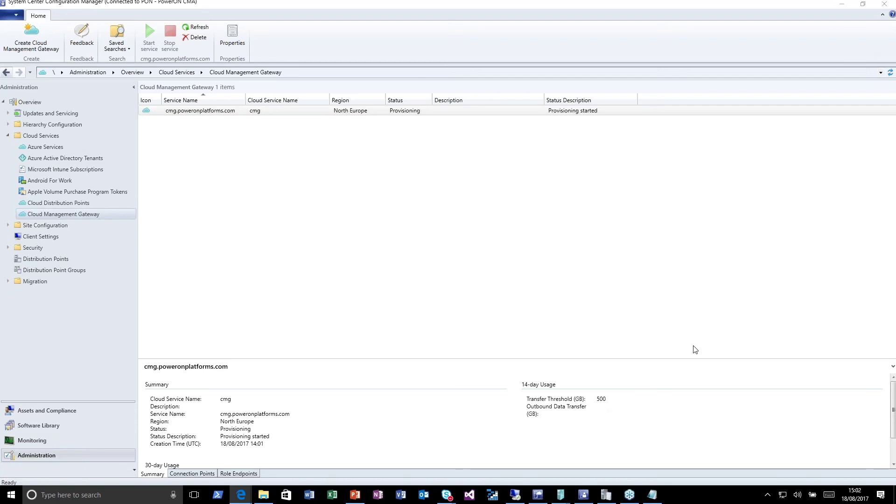
mouse_move(561, 494)
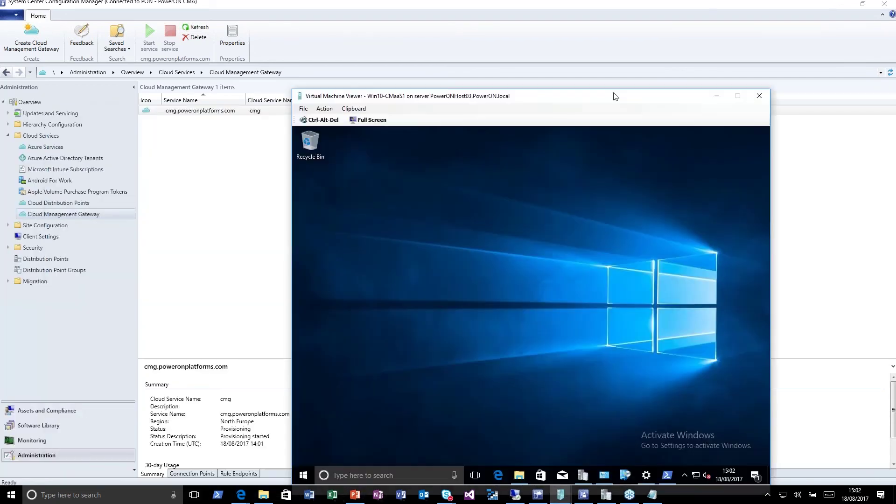
- Accept United Kingdom region and keyboard layout on Win10-CMaaS13, skipping a second layout
drag(601, 95, 735, 54)
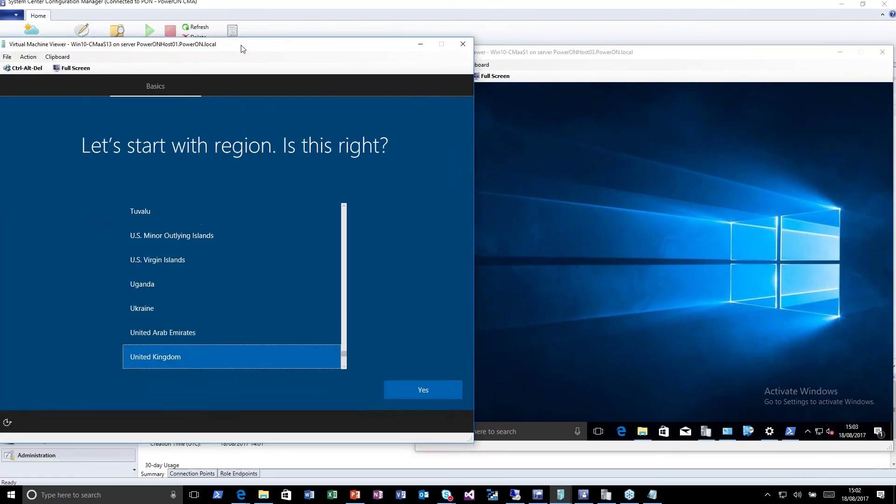
mouse_move(247, 46)
mouse_down()
mouse_move(277, 52)
mouse_move(255, 50)
mouse_up()
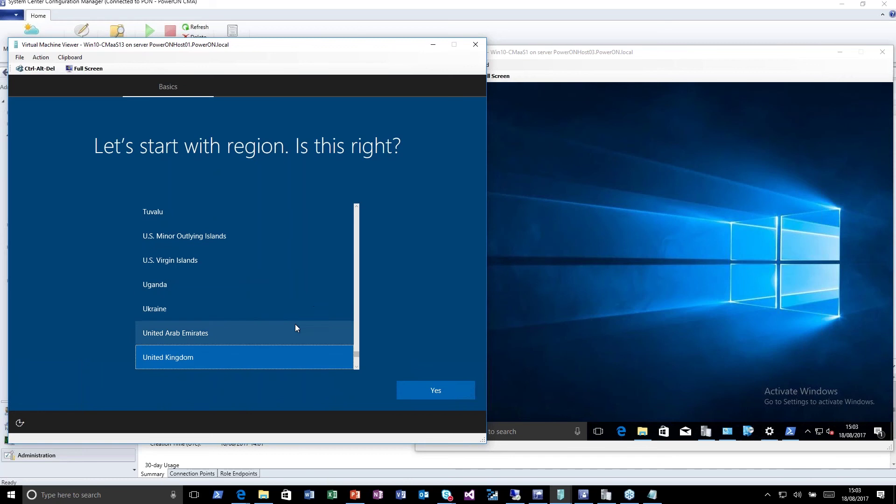
click(442, 392)
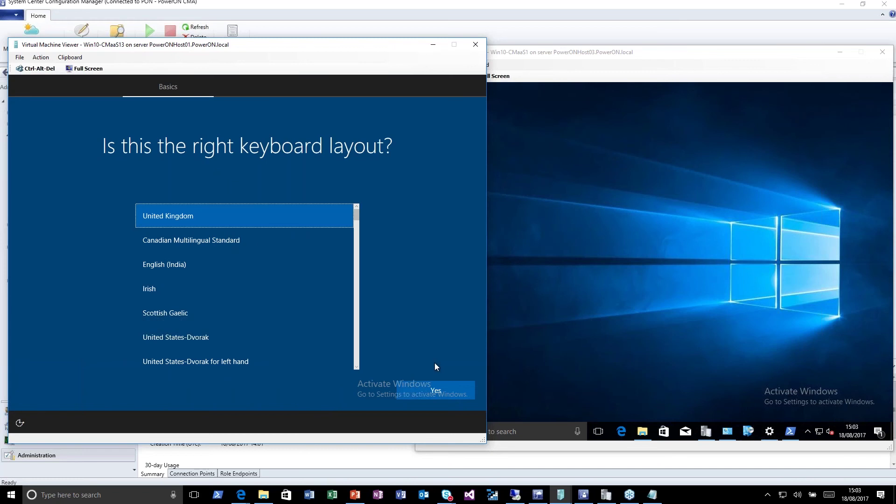
click(438, 392)
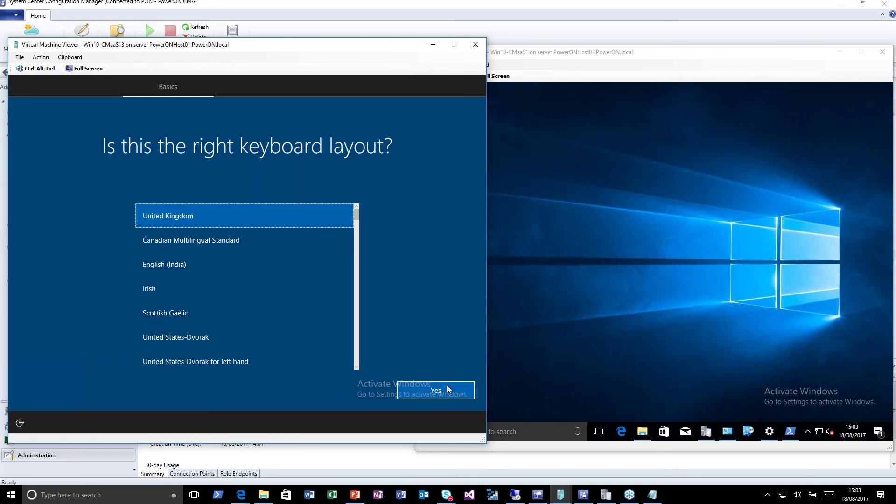
click(432, 392)
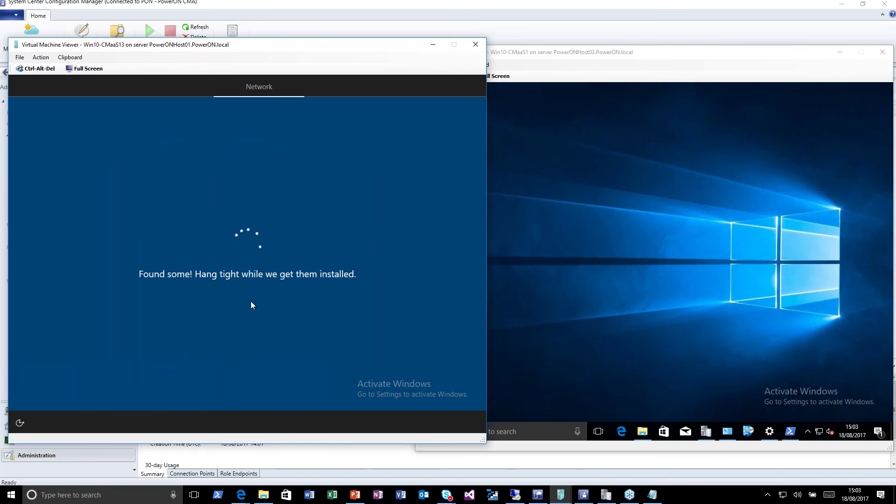
- Bring the Win10-CMaaS1 VM window forward and nudge it up-left
click(564, 57)
drag(564, 57, 551, 51)
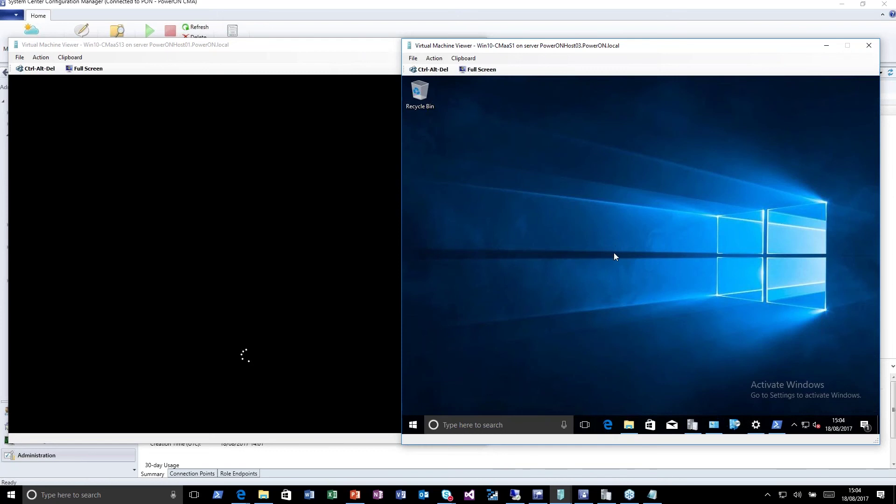
- Open the Configuration Manager client properties from Control Panel on Win10-CMaaS1
click(735, 425)
click(735, 424)
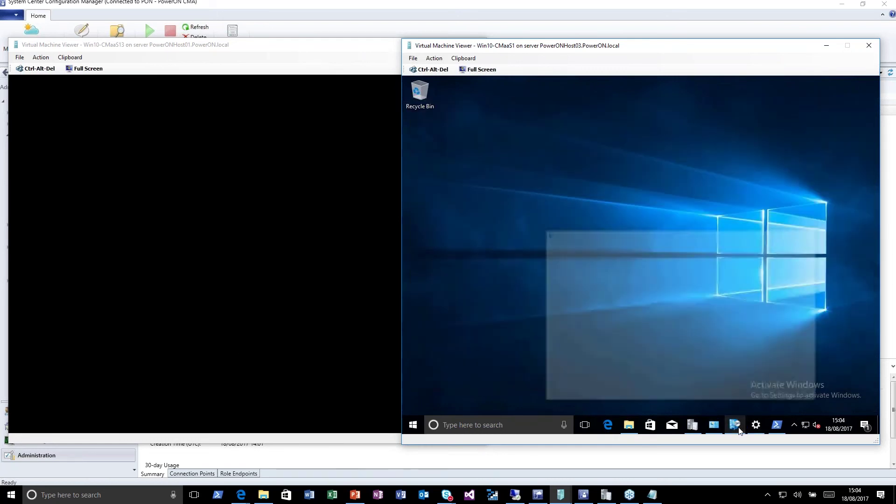
click(715, 426)
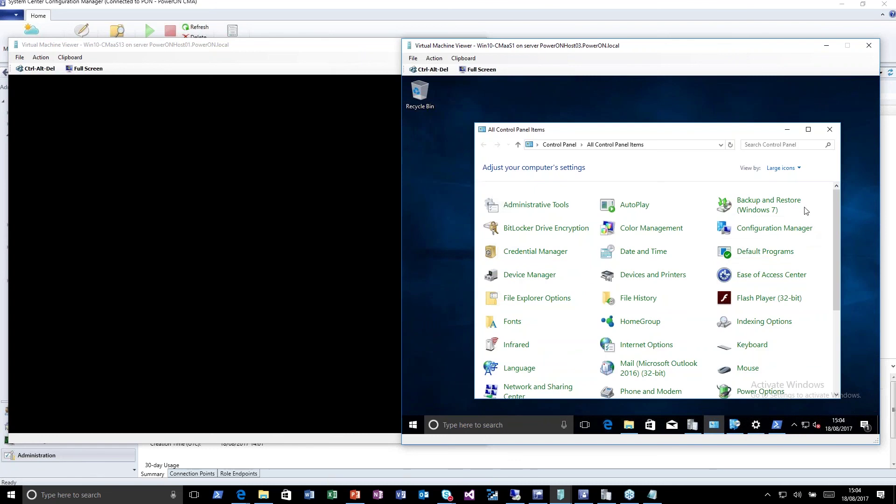
click(759, 232)
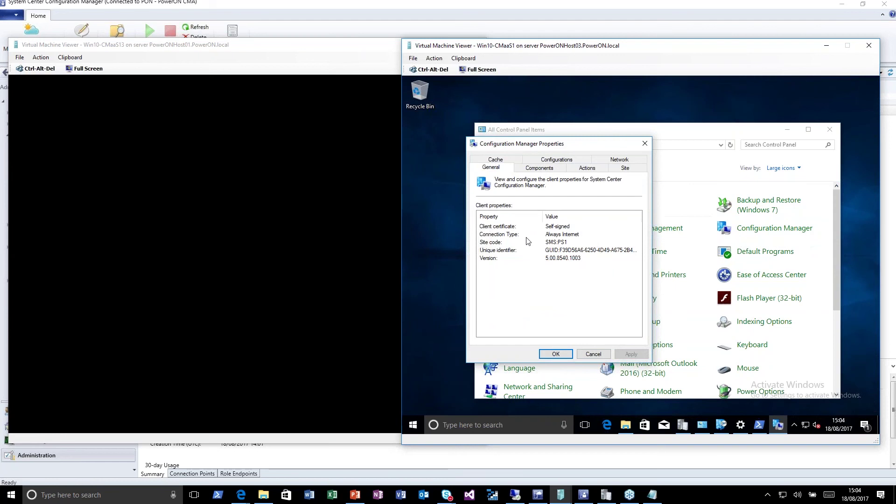
- Review the Always Internet connection, self-signed certificate, Actions, Site and Network tabs, then cancel
click(582, 234)
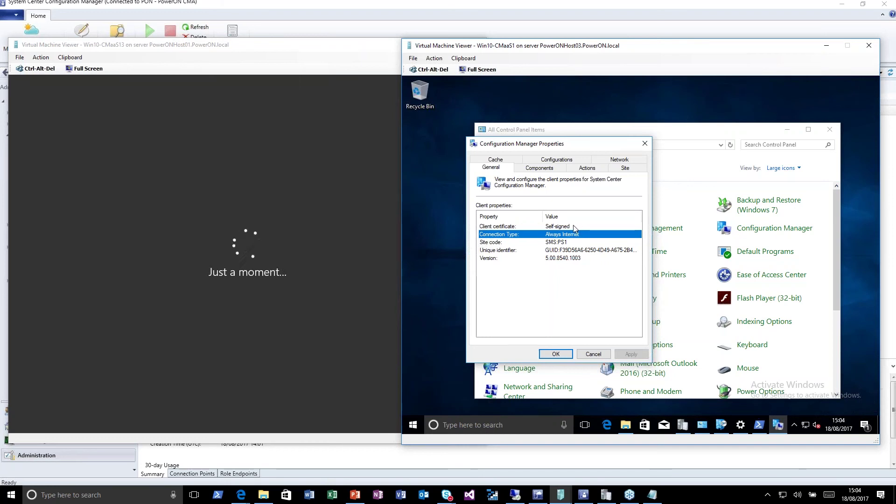
click(574, 227)
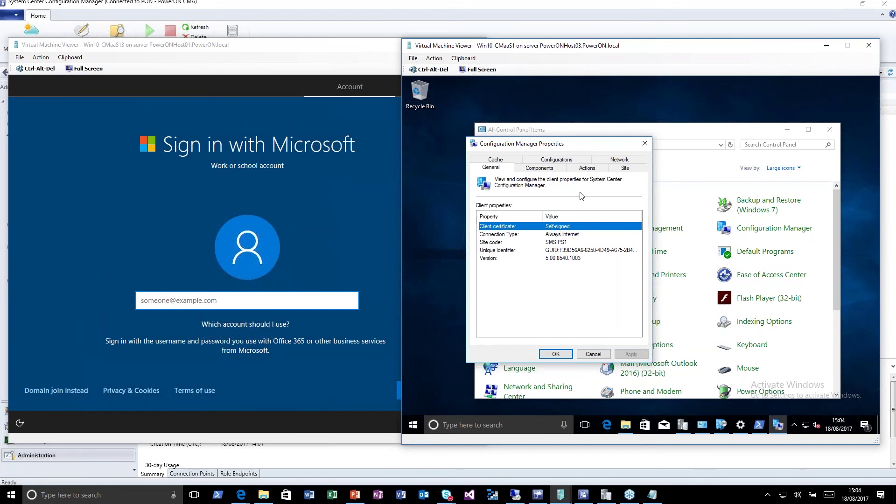
click(590, 170)
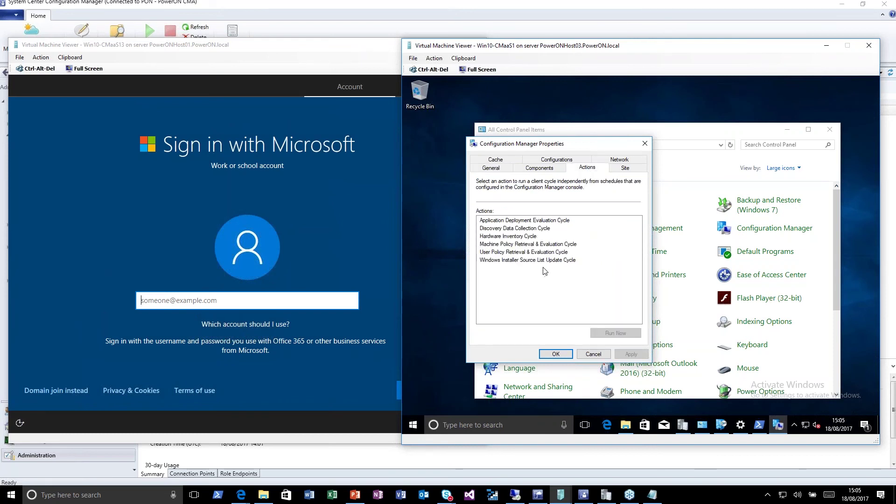
click(627, 168)
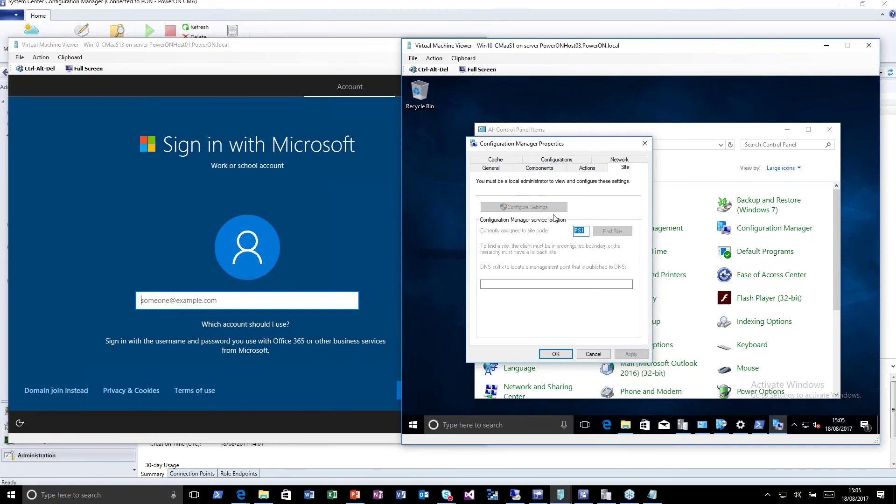
click(621, 159)
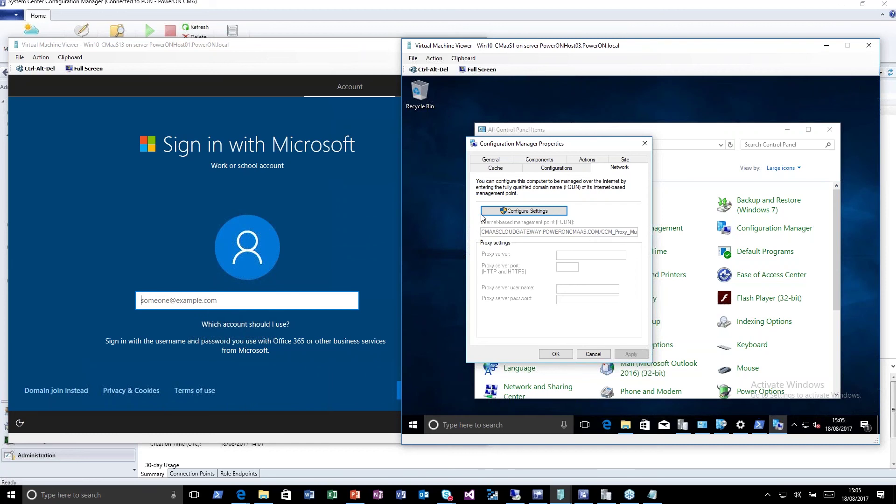
click(491, 160)
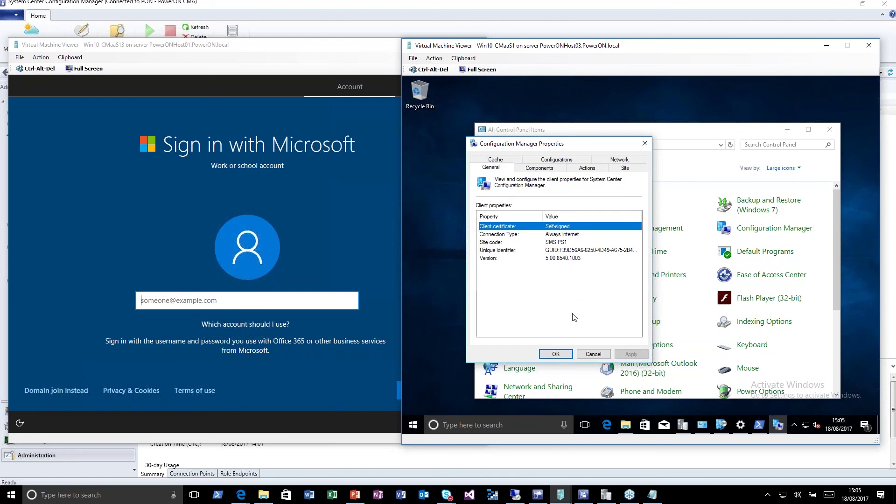
click(593, 354)
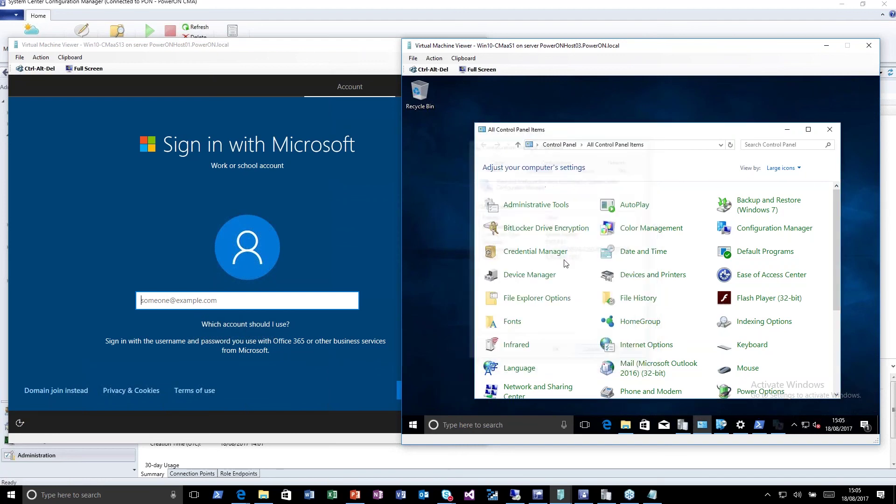
- Sign Win10-CMaaS13 in with the work account e-mail and password, then move the window left
click(342, 55)
drag(342, 55, 438, 60)
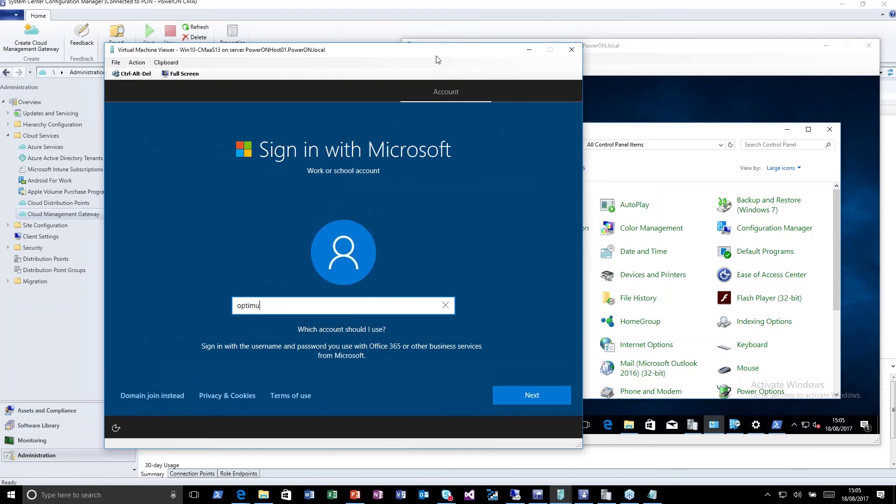
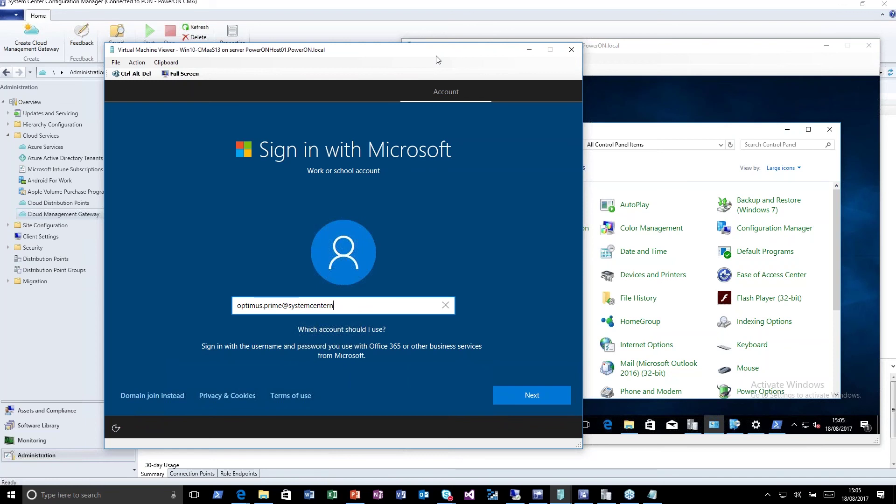
key(Return)
text(P*******)
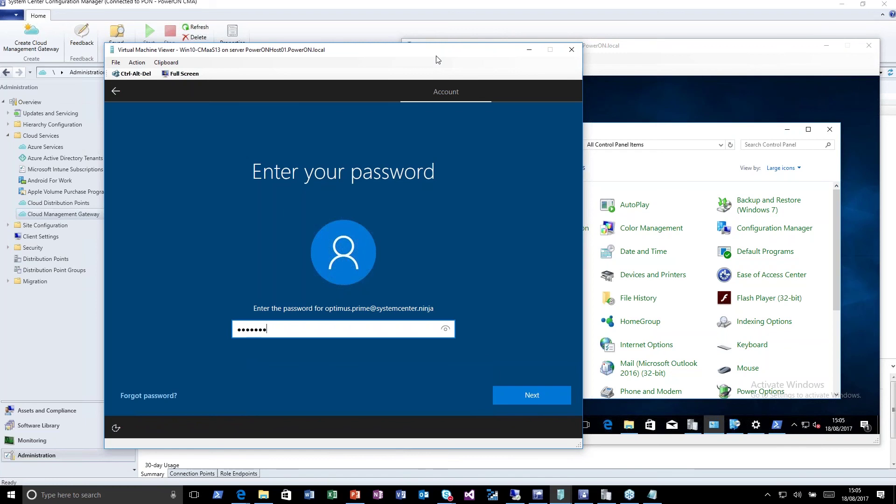
key(Return)
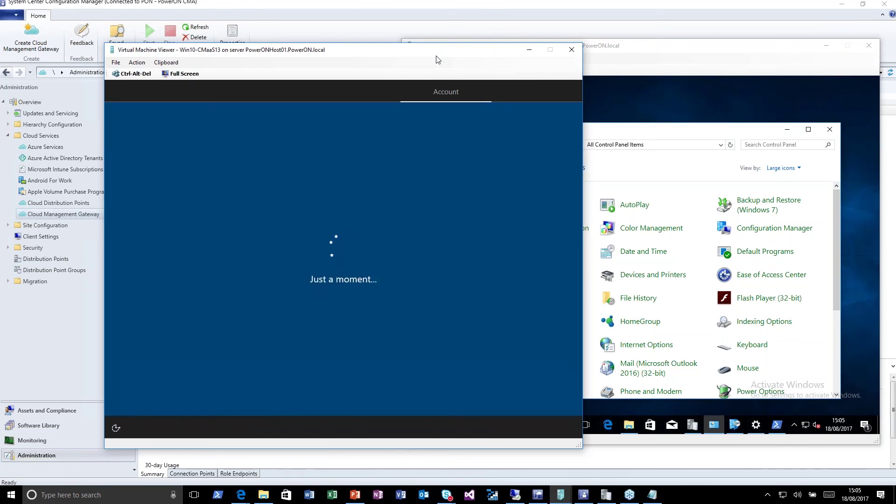
drag(437, 59, 343, 56)
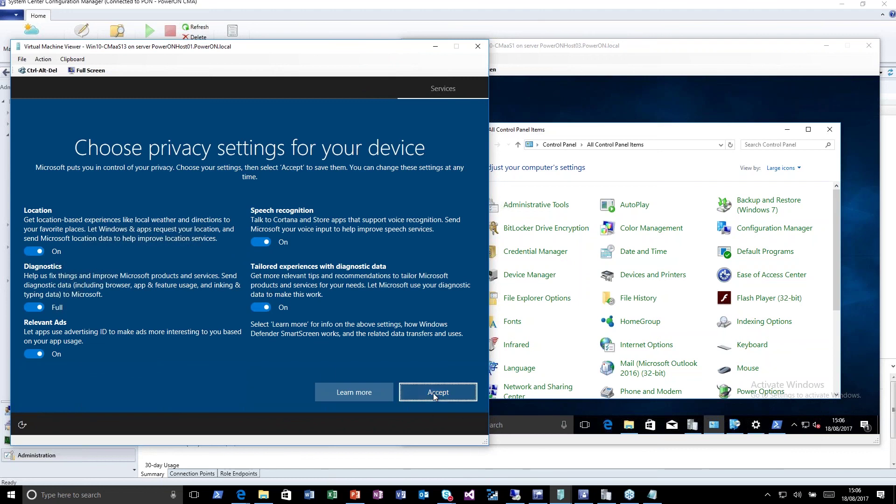
- Accept the privacy settings, dismiss the incorrect-password error and re-enter the password
click(434, 394)
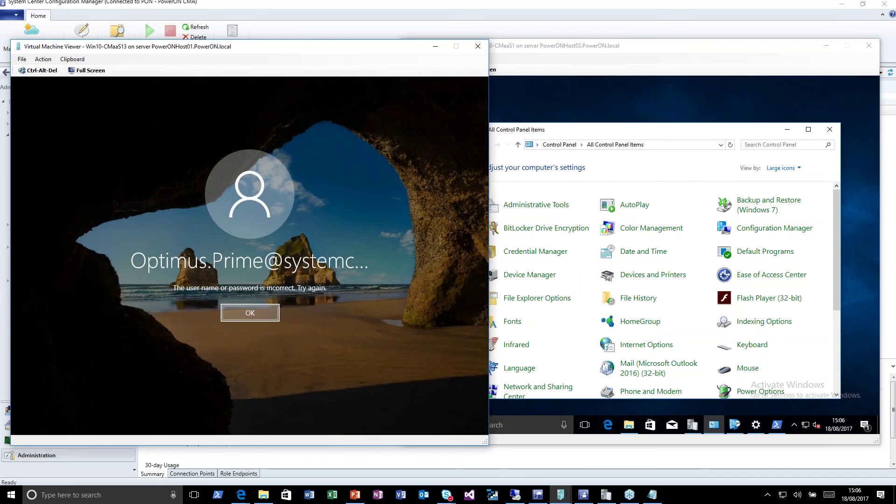
click(236, 315)
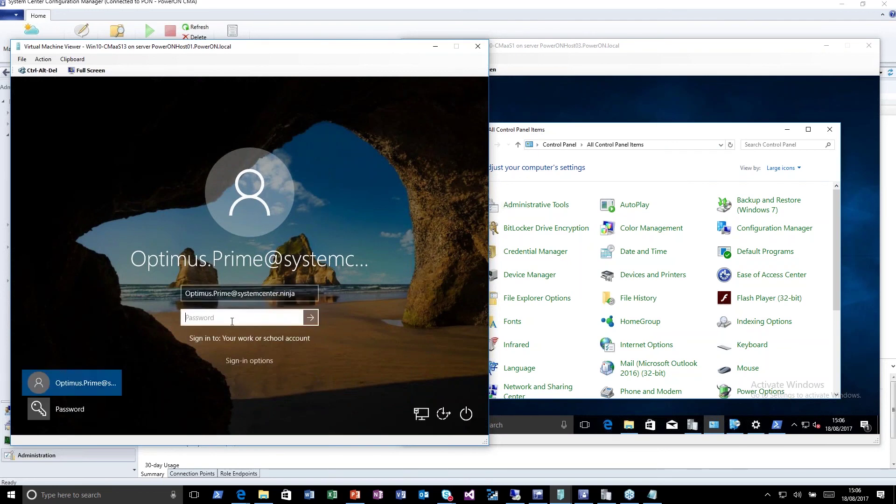
text(********)
key(ctrl+a)
click(243, 317)
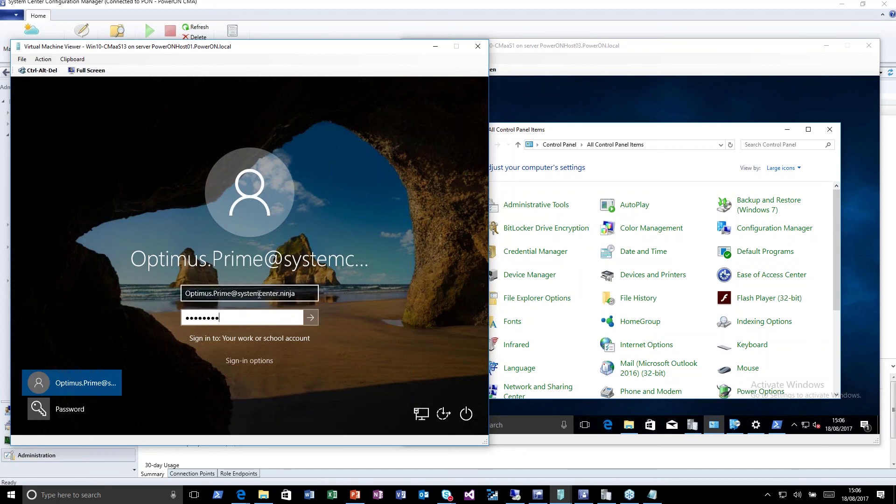
- Retry the Windows 10 sign-in with a different work account e-mail and its password
click(300, 294)
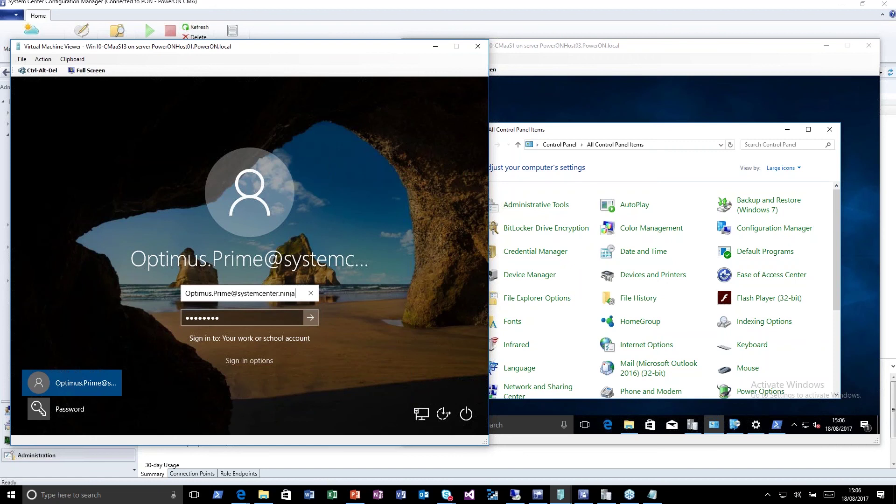
drag(299, 293, 186, 293)
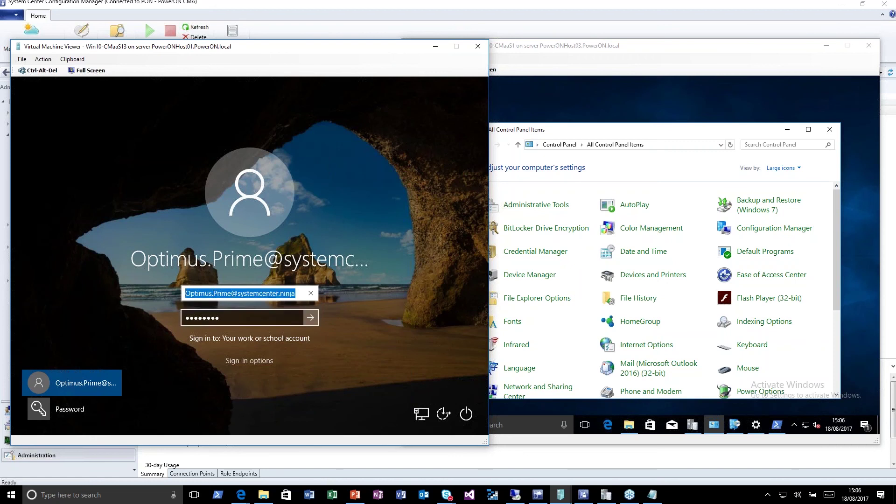
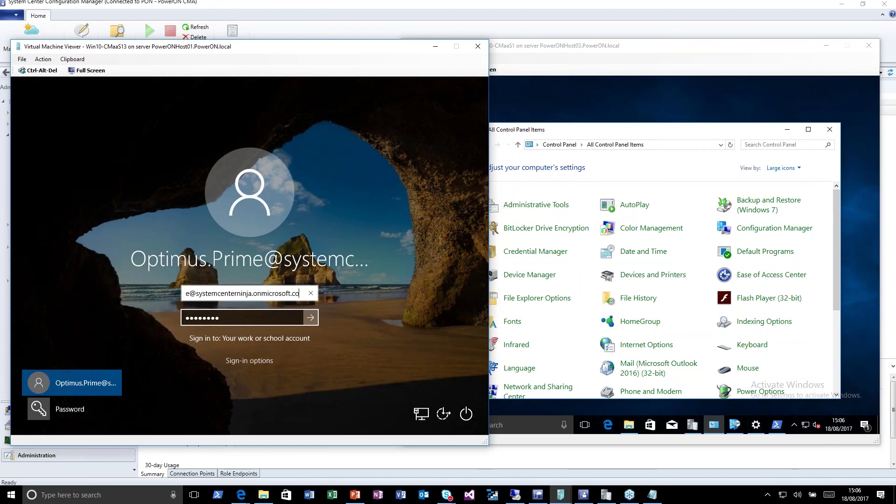
key(Tab)
text(P)
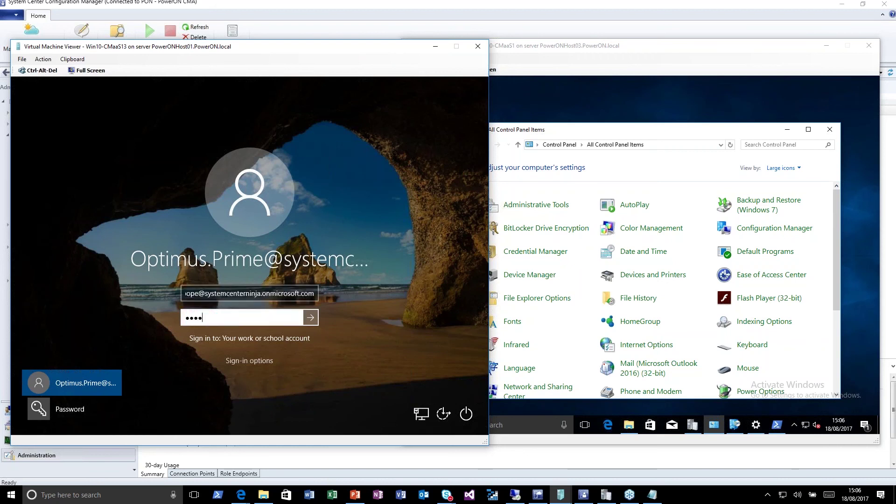
key(shift+Tab)
key(Tab)
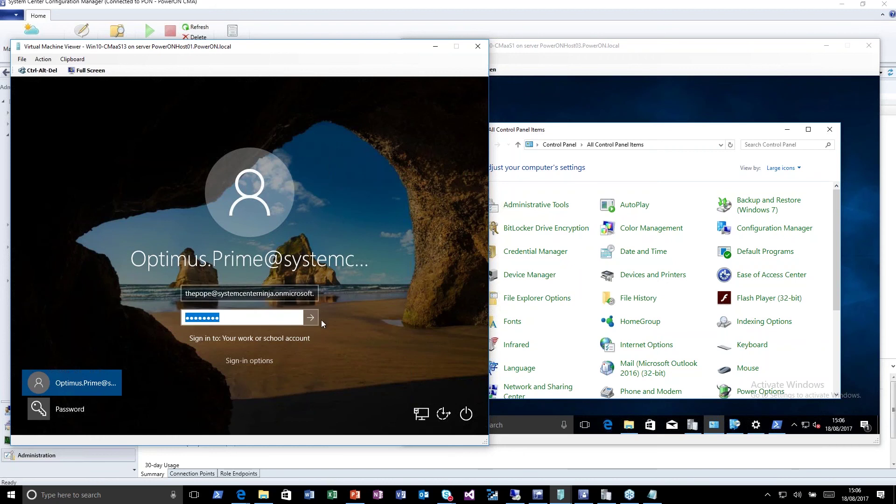
click(309, 319)
- Try the alternative sign-in options, return to the account form, and bring up the power options
click(245, 360)
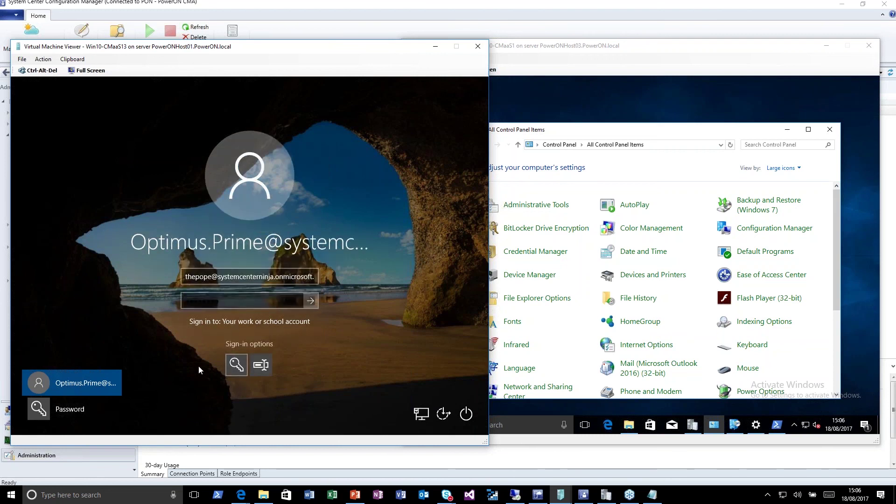
click(76, 413)
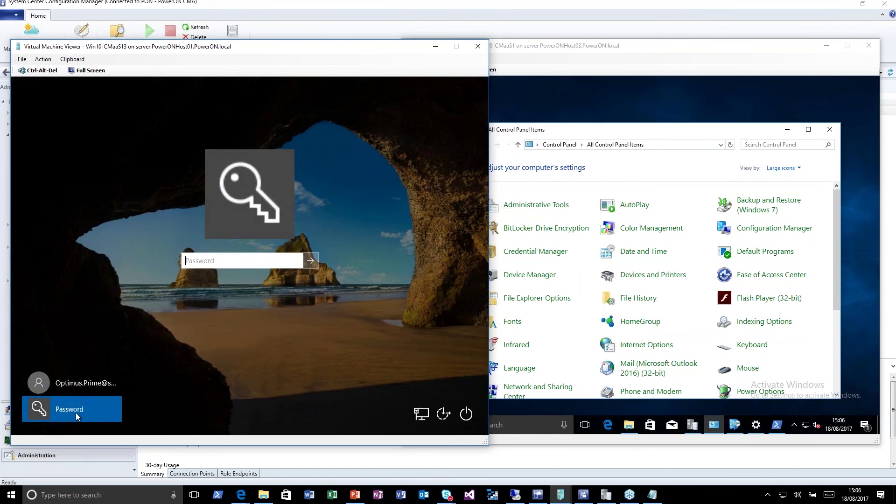
click(81, 389)
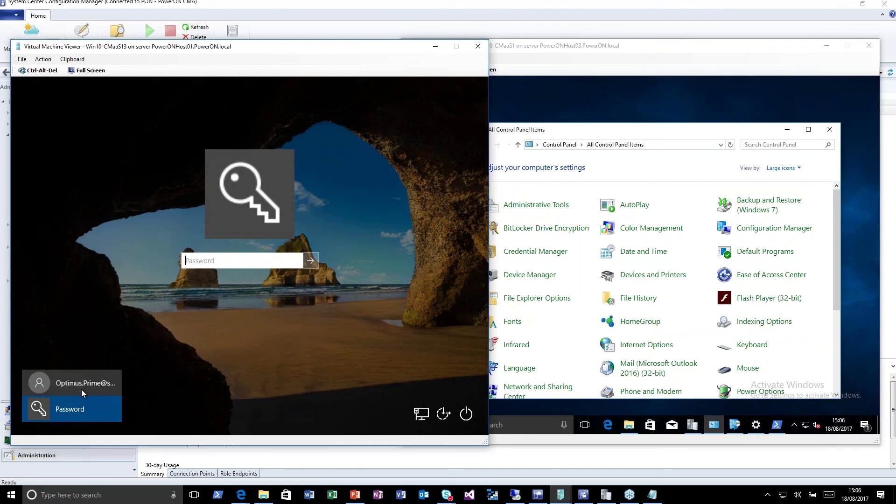
click(467, 413)
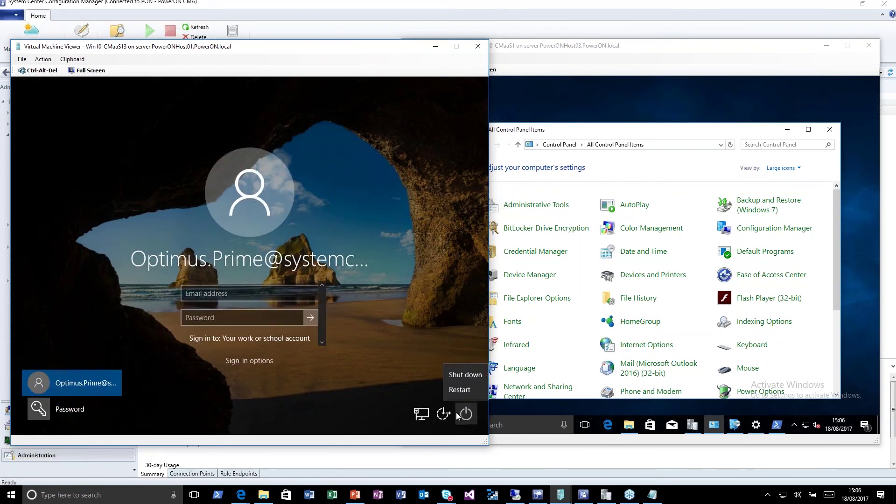
- Restart Win10-CMaaS13, then minimize Control Panel and restore Software Center on the second VM
click(468, 390)
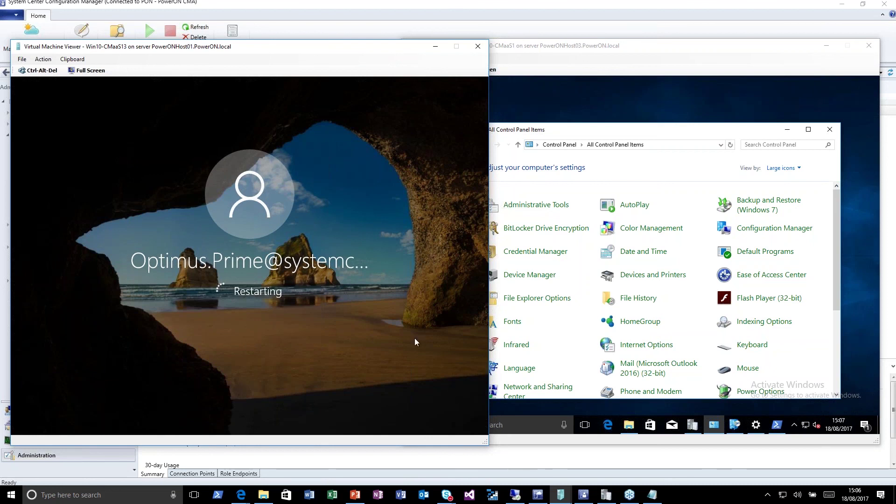
click(540, 50)
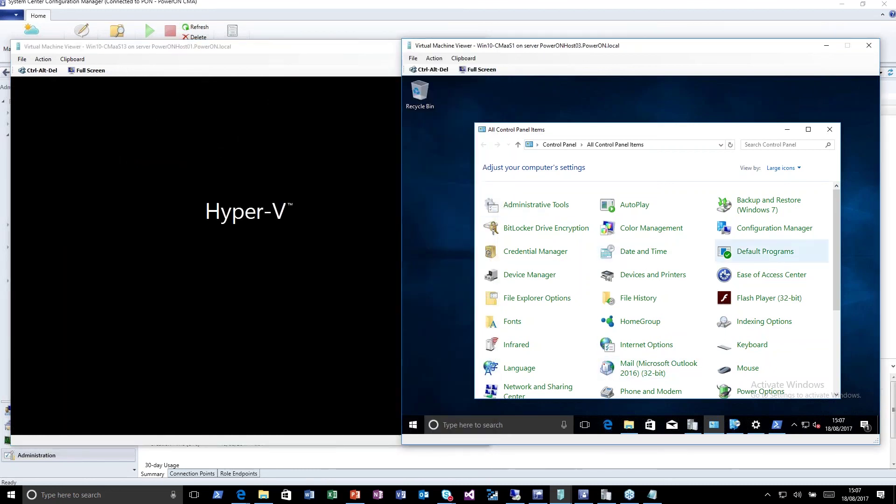
click(794, 131)
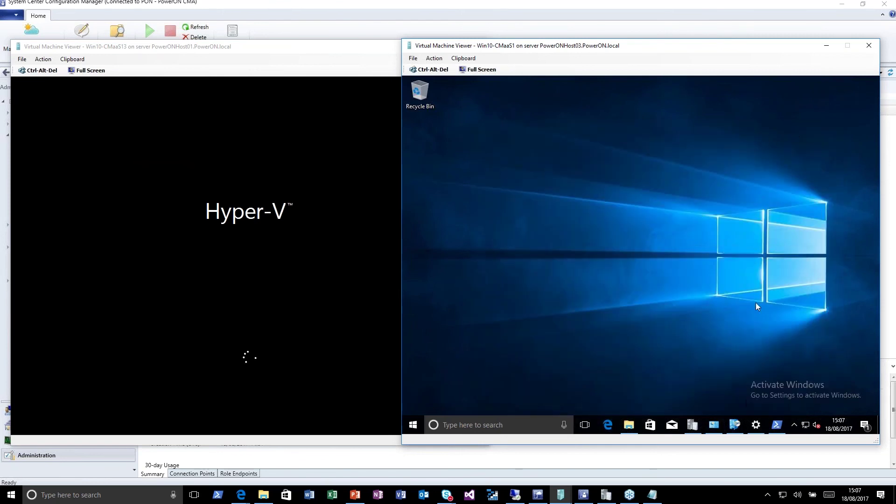
click(736, 424)
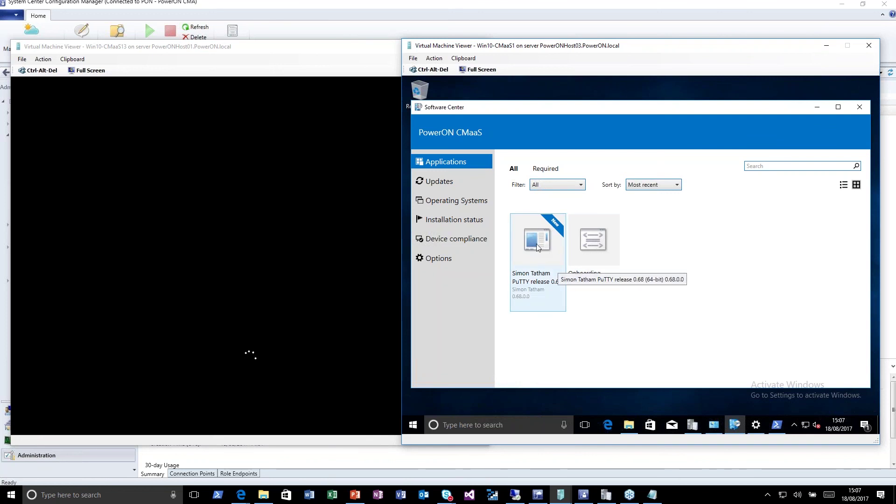
- Run dsregcmd /status in PowerShell on the second VM and confirm AzureAdJoined is YES
click(756, 425)
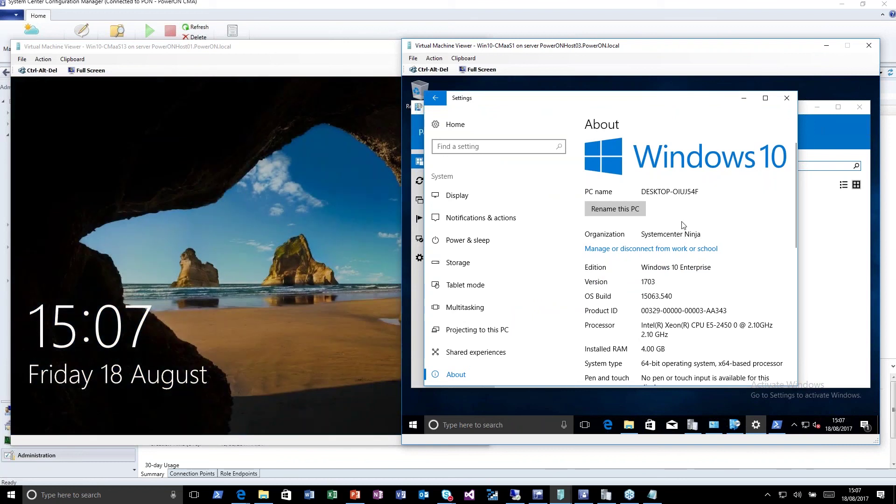
click(743, 98)
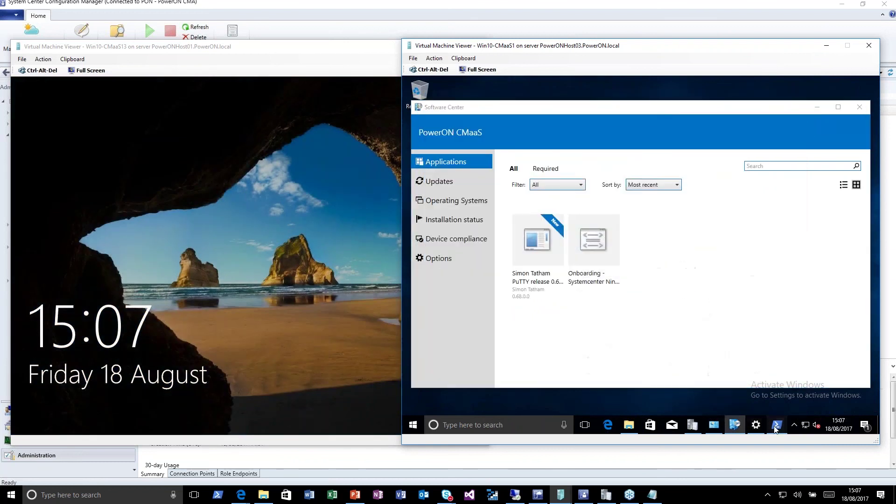
click(775, 425)
text(cls)
key(Up)
key(Return)
mouse_move(451, 126)
mouse_down()
mouse_move(499, 128)
mouse_move(451, 137)
mouse_up()
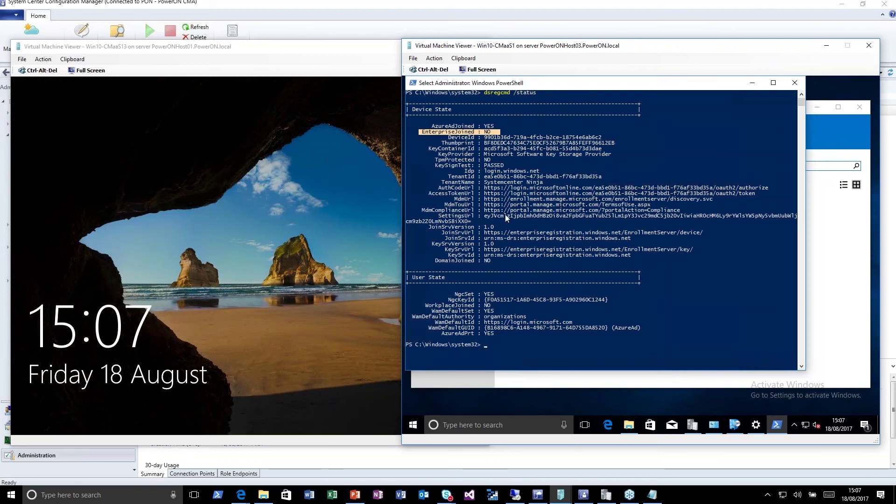
click(751, 82)
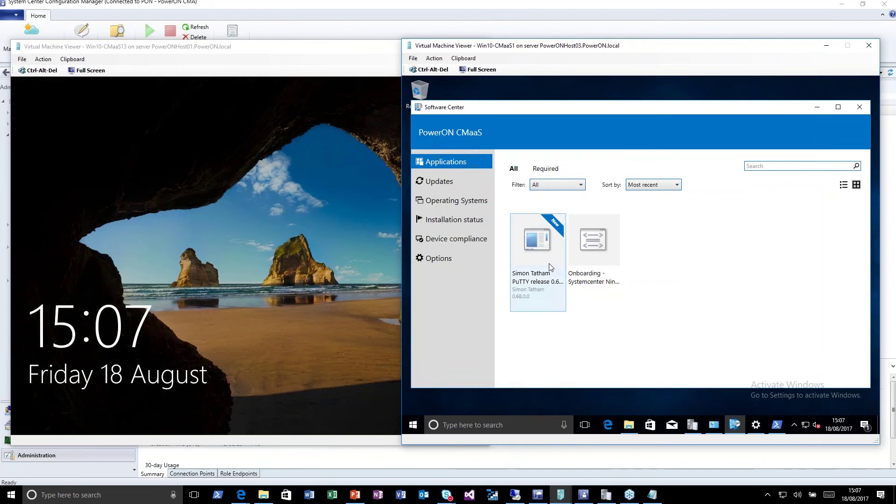
- Retry the PuTTY installation from Software Center and minimize it
click(536, 250)
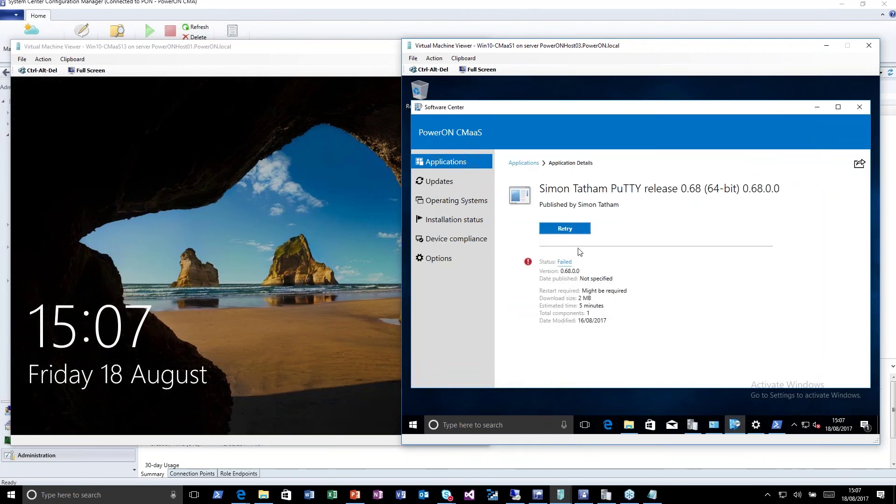
click(569, 233)
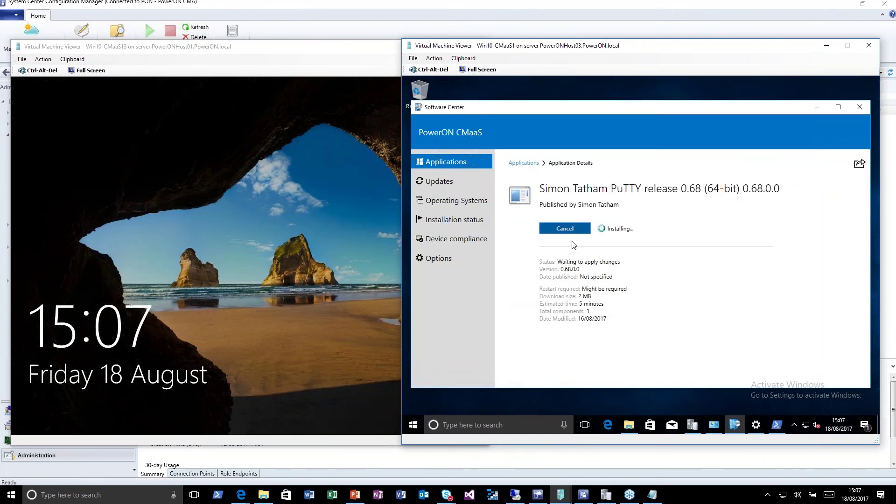
click(819, 107)
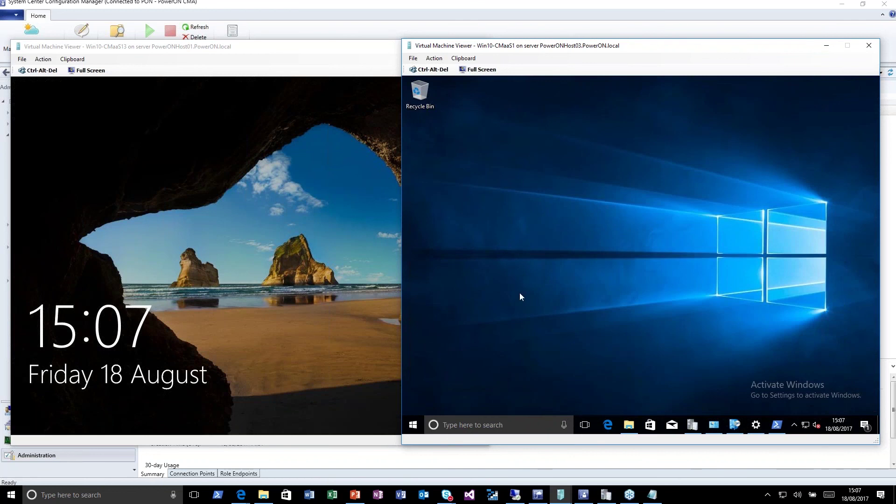
- Check the second VM's Settings About page, then return to the Configuration Manager console
click(419, 423)
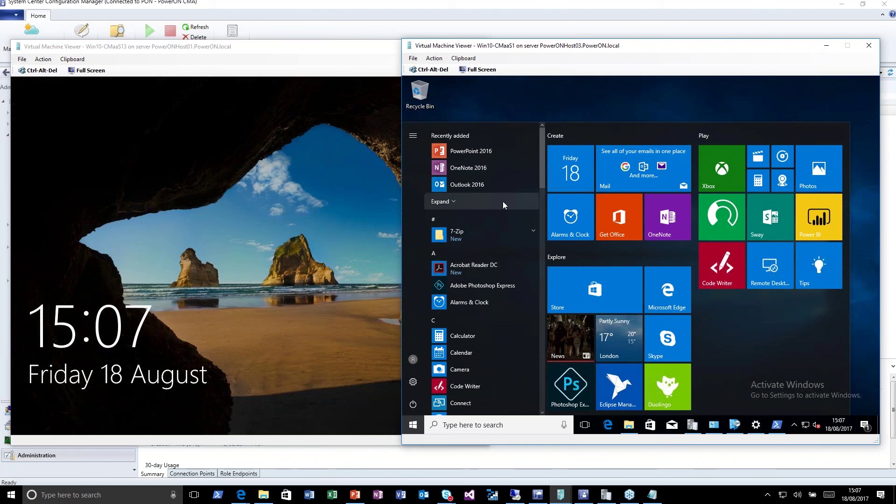
click(586, 94)
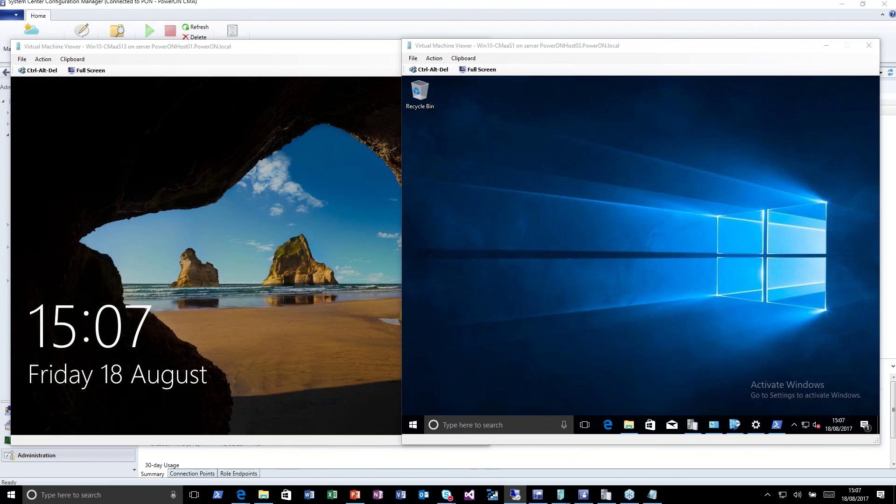
click(577, 358)
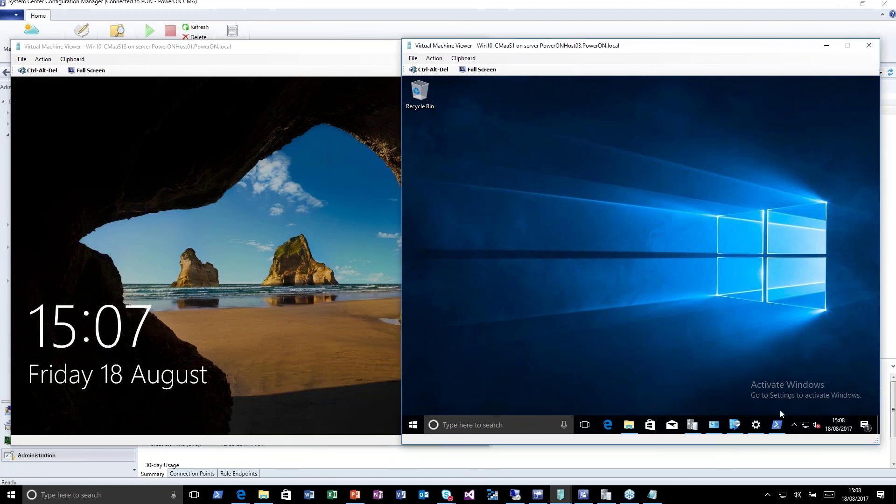
click(756, 425)
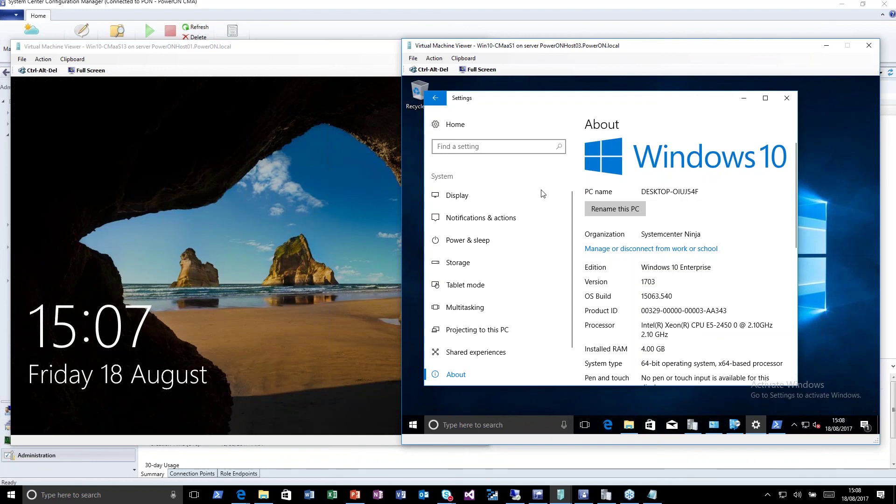
click(515, 495)
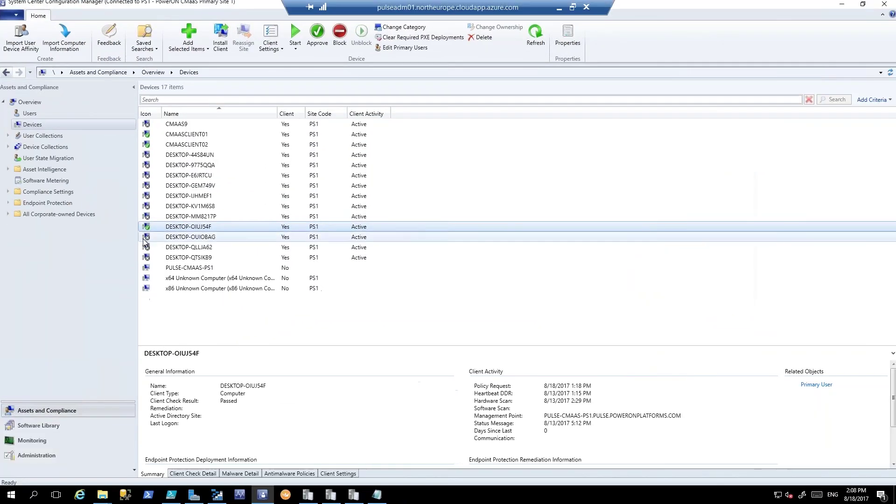
- List the members of Root Device Collection under Device Collections > 16777217
right_click(171, 229)
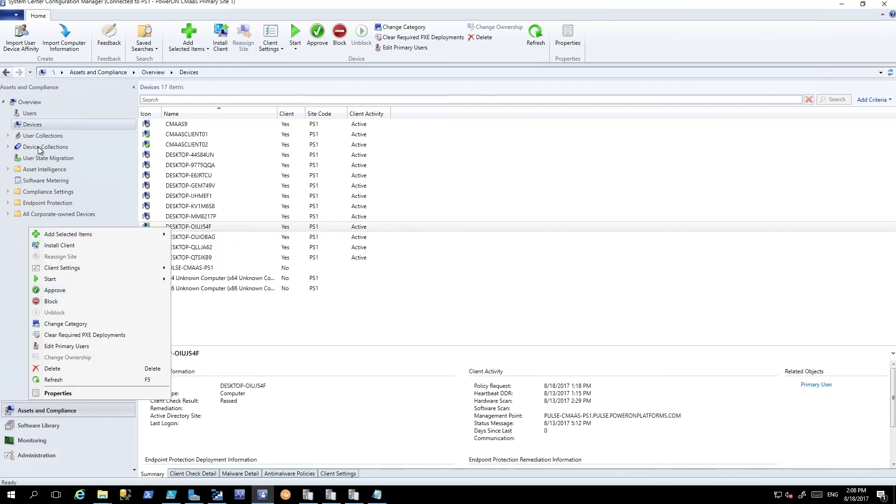
click(8, 146)
click(7, 147)
click(32, 159)
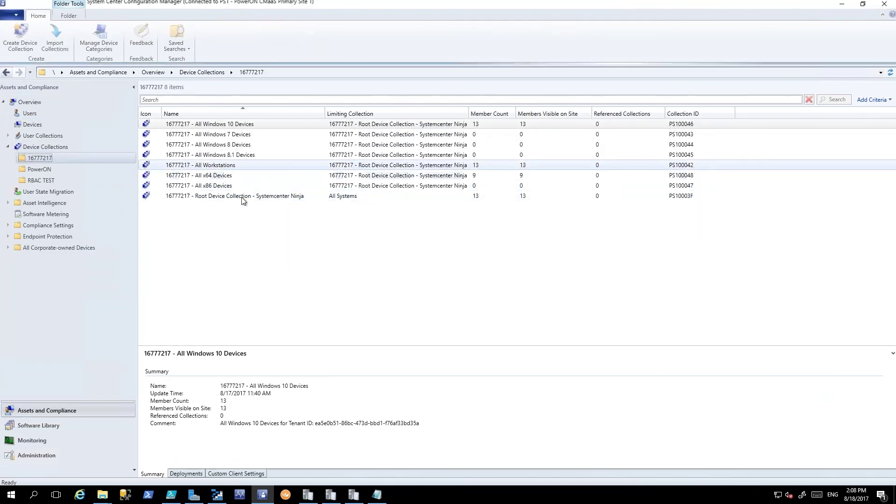
click(240, 197)
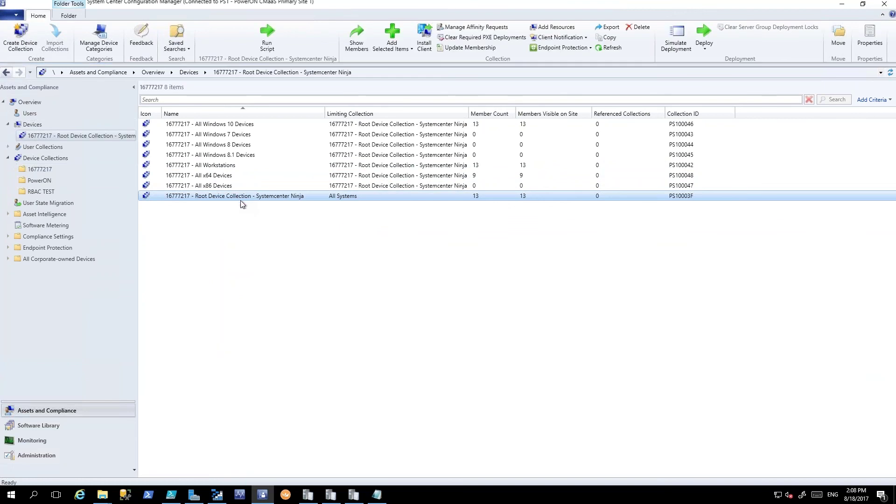
double_click(240, 196)
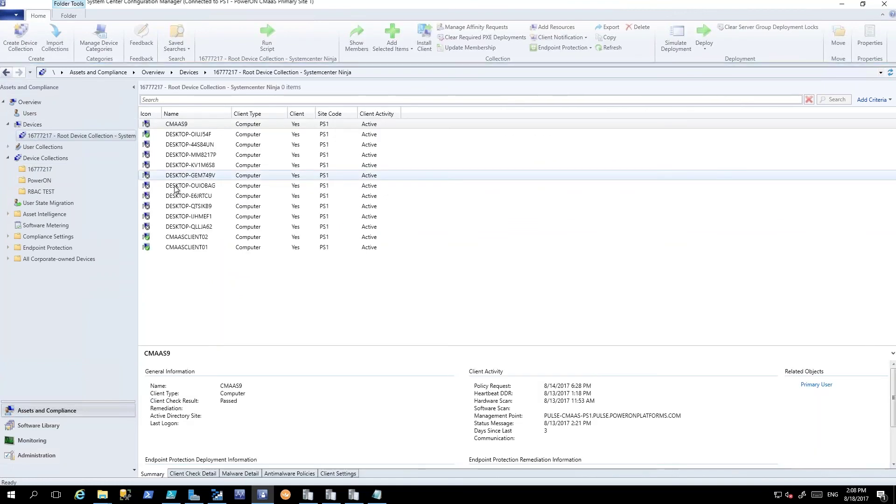
- Send DESKTOP-OIUJ54F a Client Notification to Download Computer Policy and confirm it
click(187, 135)
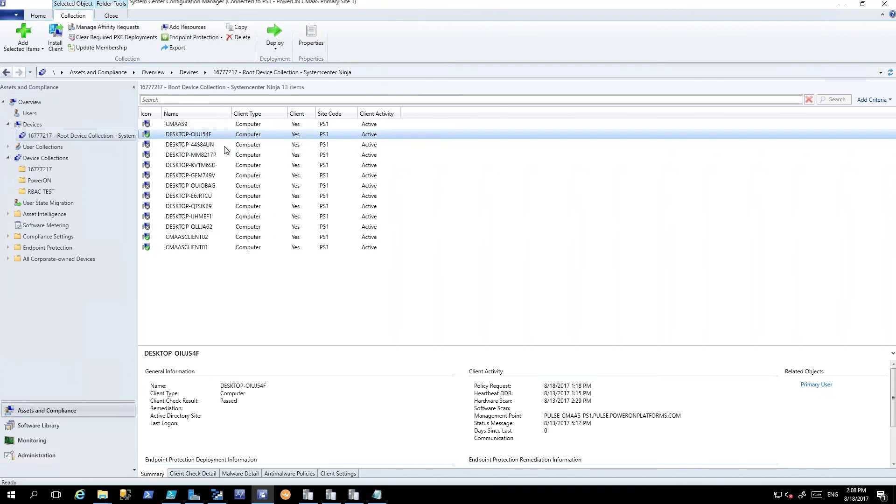
right_click(211, 136)
mouse_move(145, 254)
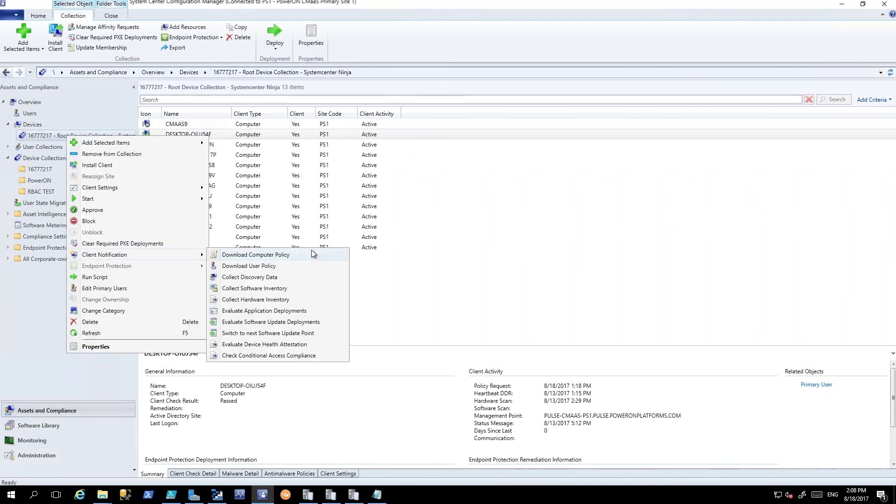
click(297, 254)
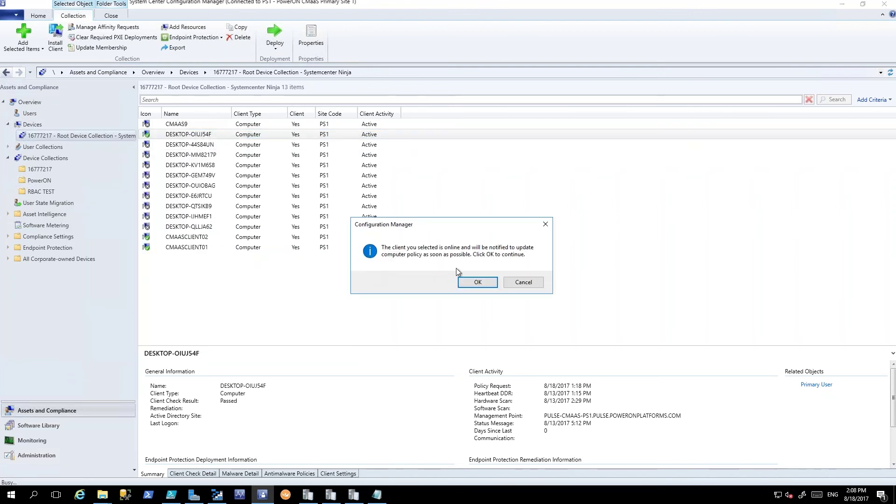
click(471, 281)
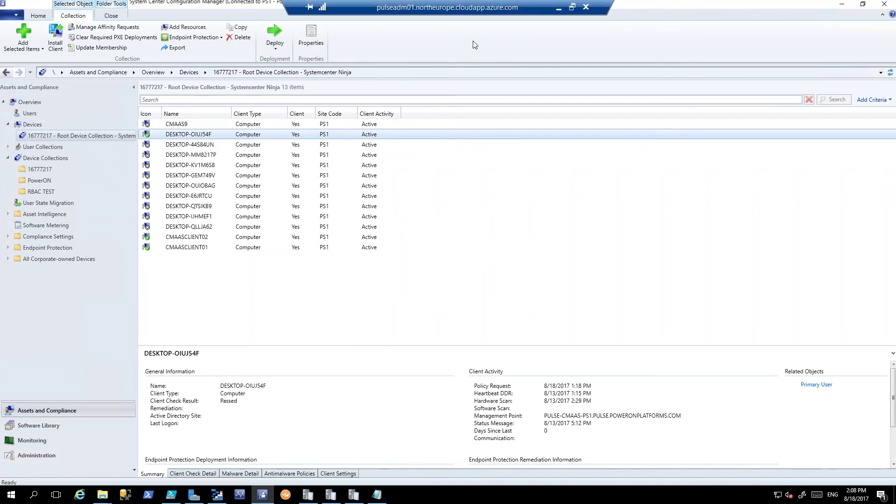
click(595, 5)
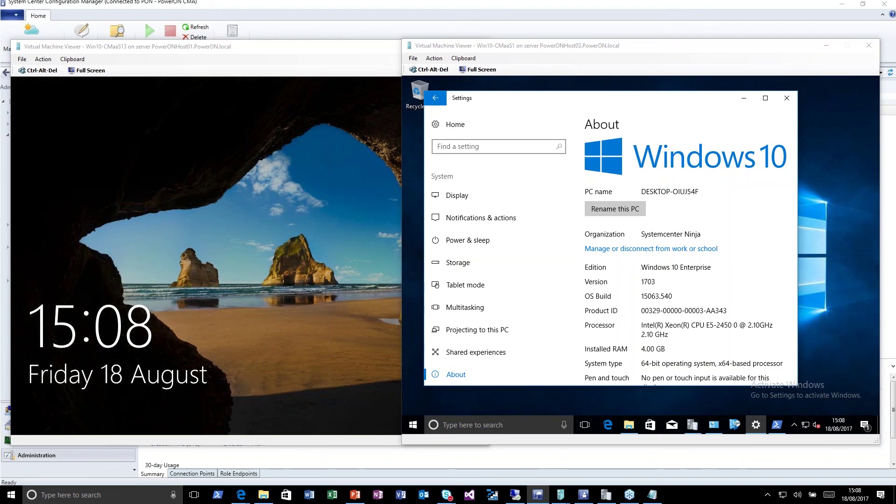
- Bring Win10-CMaaS13 forward and dismiss its lock screen to reach the Other user sign-in
click(130, 126)
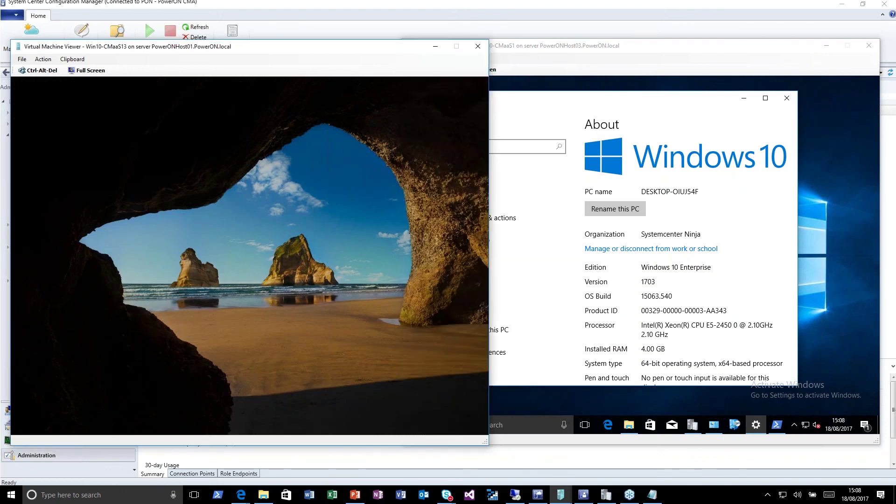
click(457, 369)
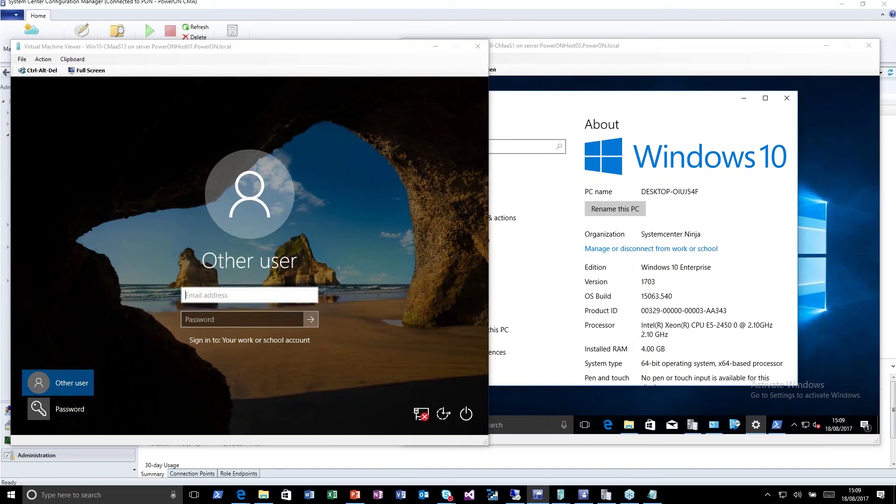
- Enter the work account's e-mail address and password on Win10-CMaaS13 and submit
click(226, 294)
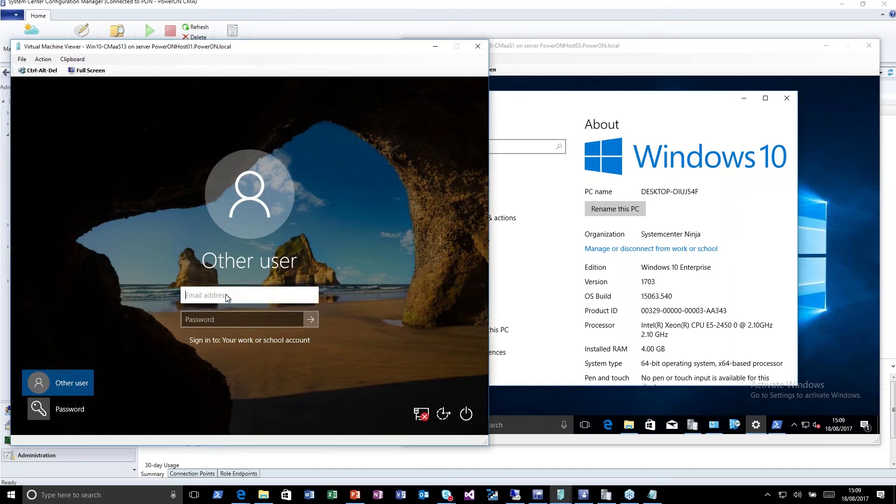
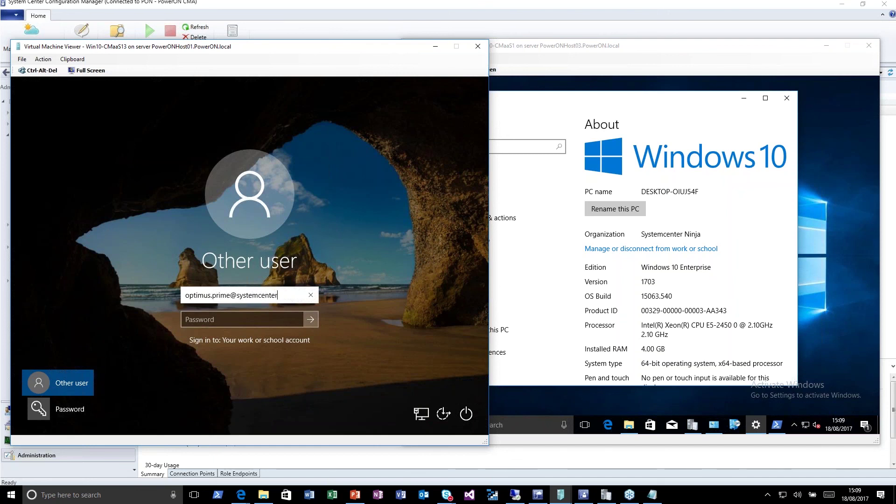
click(242, 319)
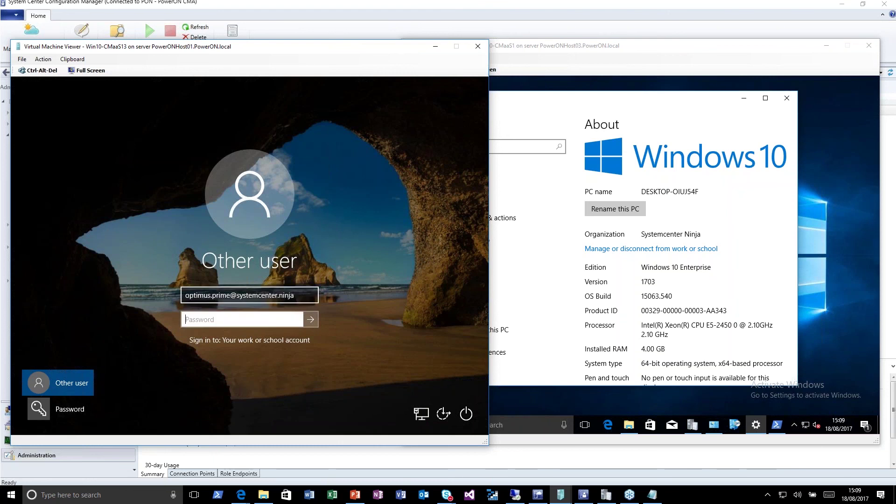
text(P)
key(Return)
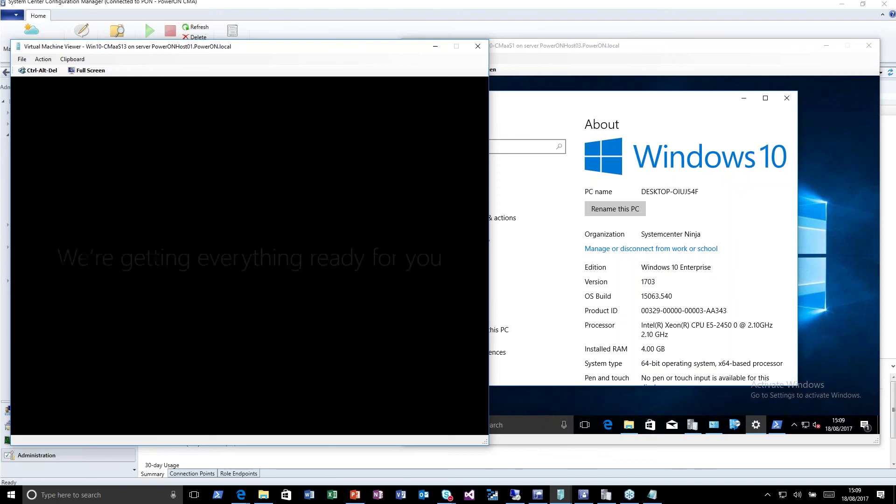
- Open ADALOperationProvider.log maximized in CMTrace on the second VM, then return to the first VM
click(726, 50)
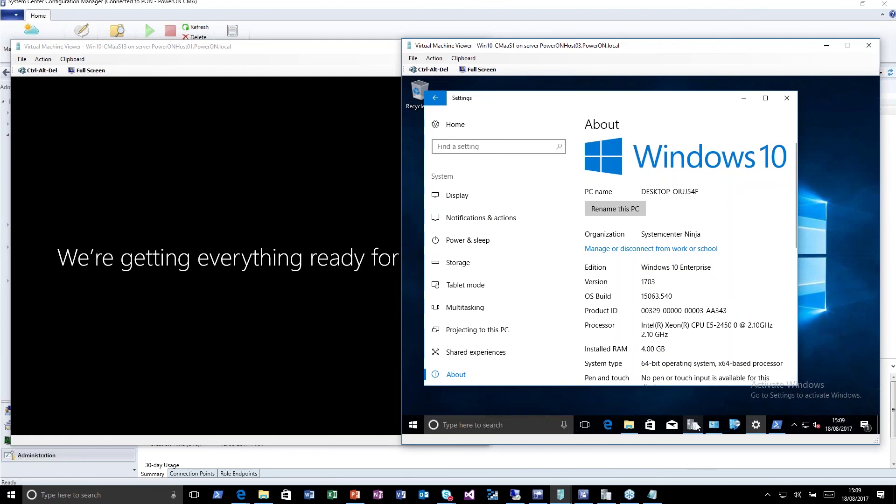
click(694, 425)
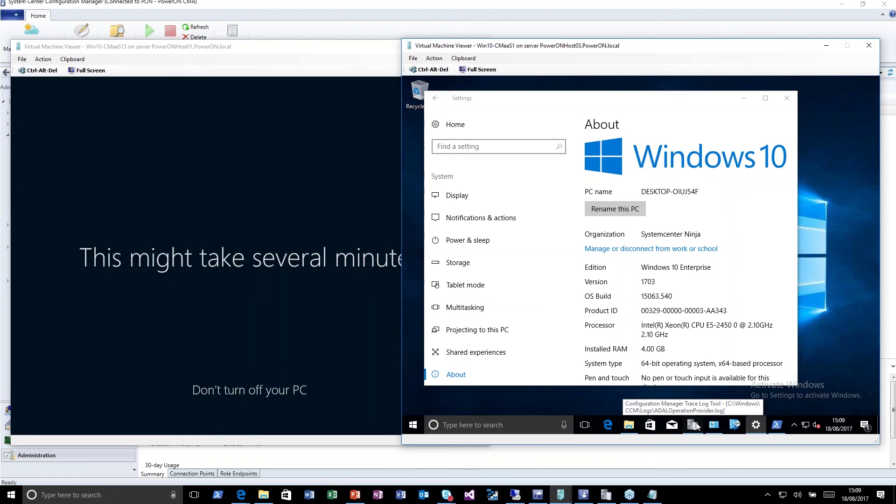
click(694, 425)
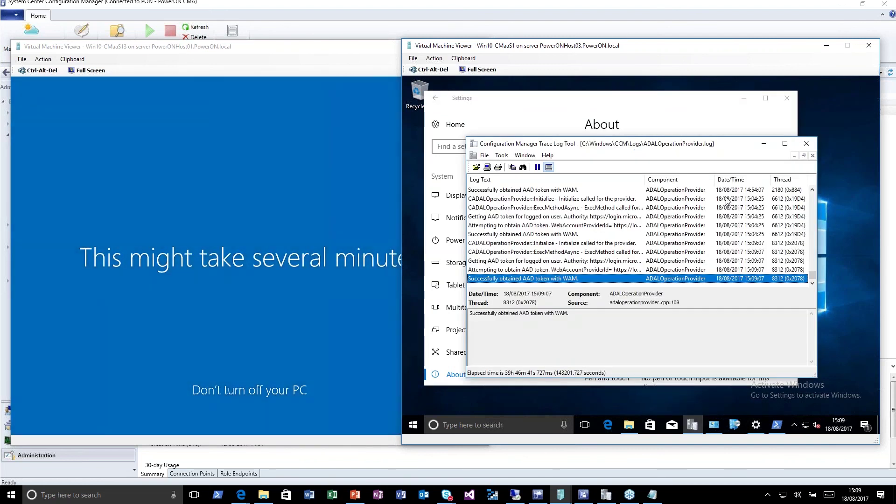
double_click(673, 148)
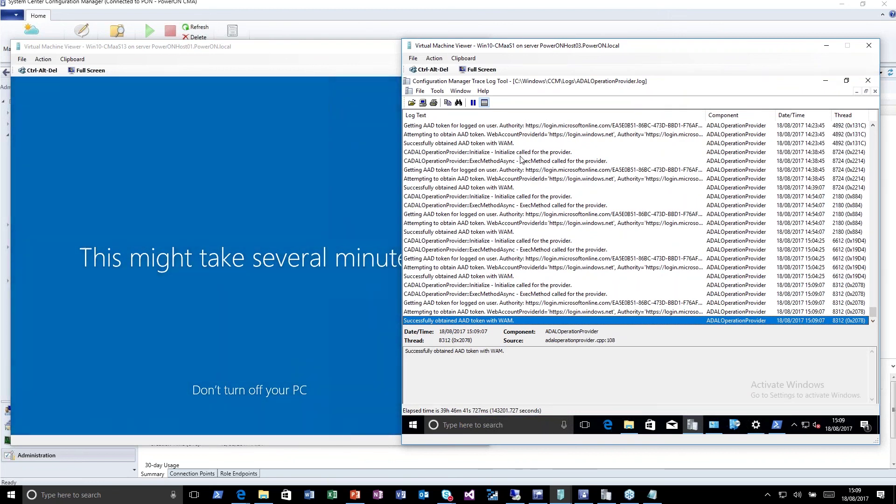
scroll(522, 171, up, 4)
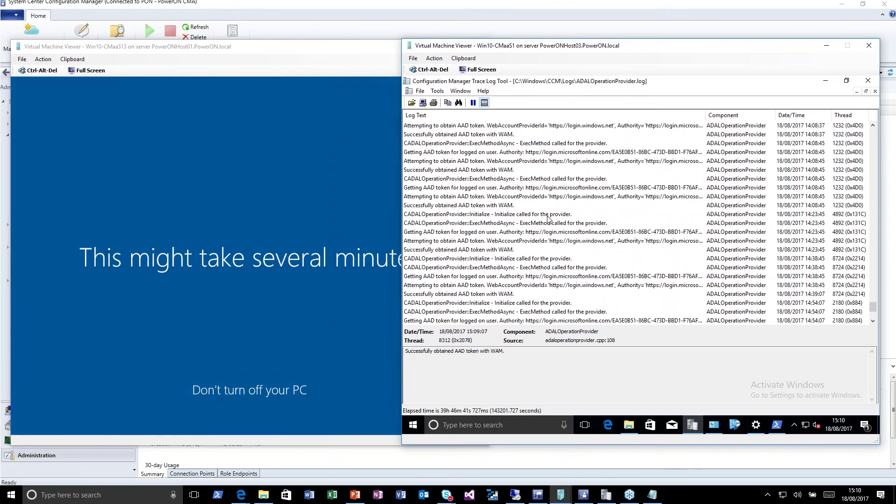
scroll(544, 201, down, 4)
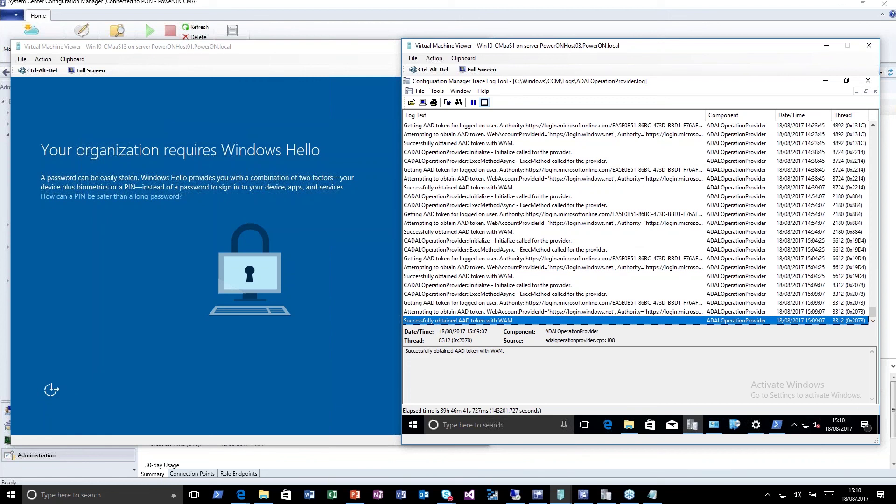
click(319, 46)
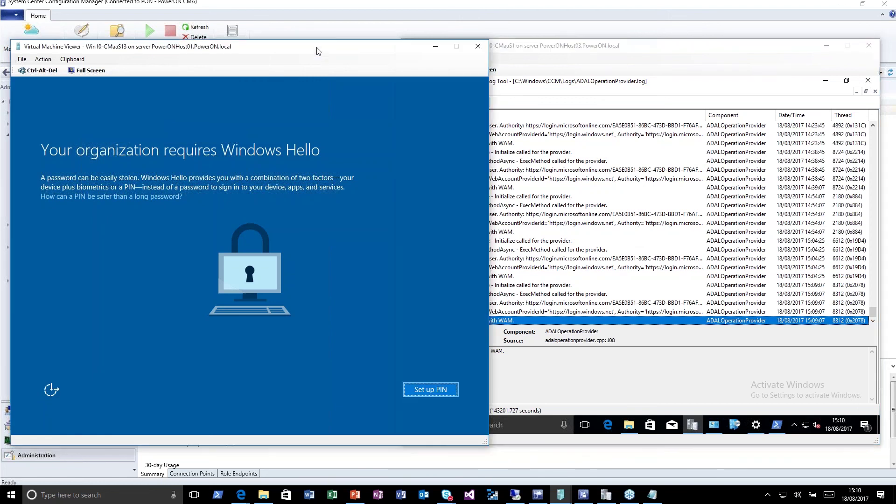
- Start Windows Hello PIN setup and submit the SMS verification code
click(438, 390)
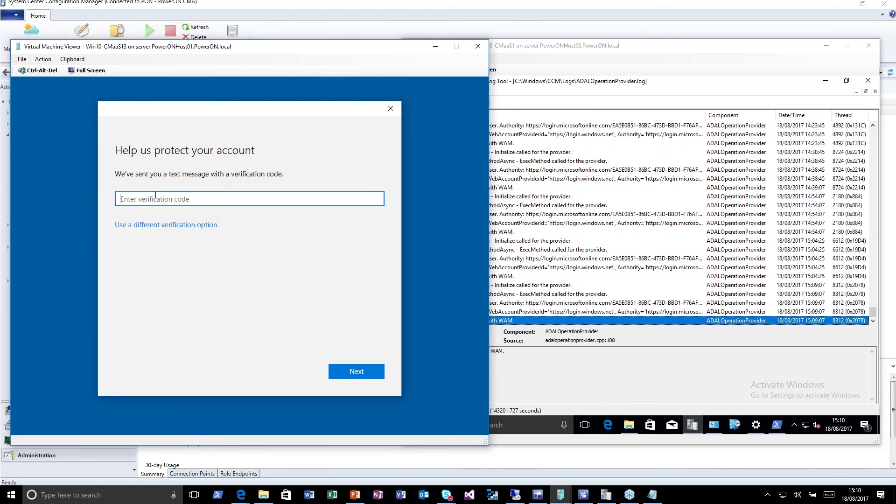
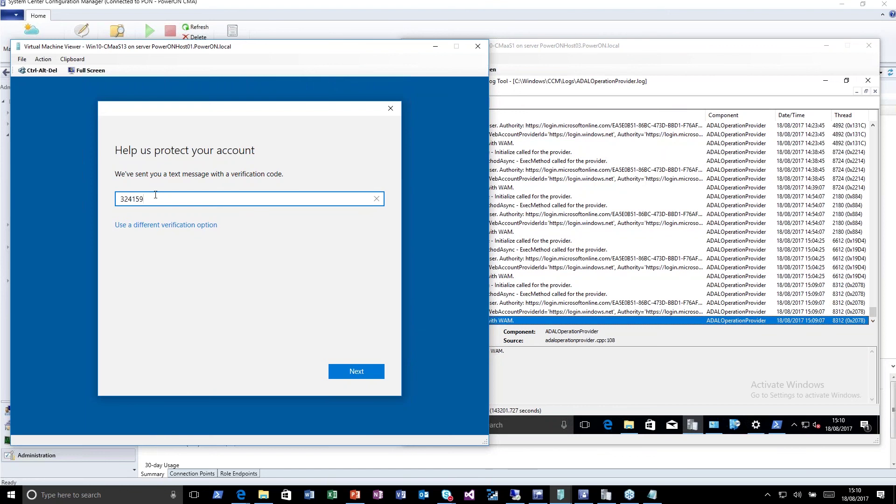
click(358, 374)
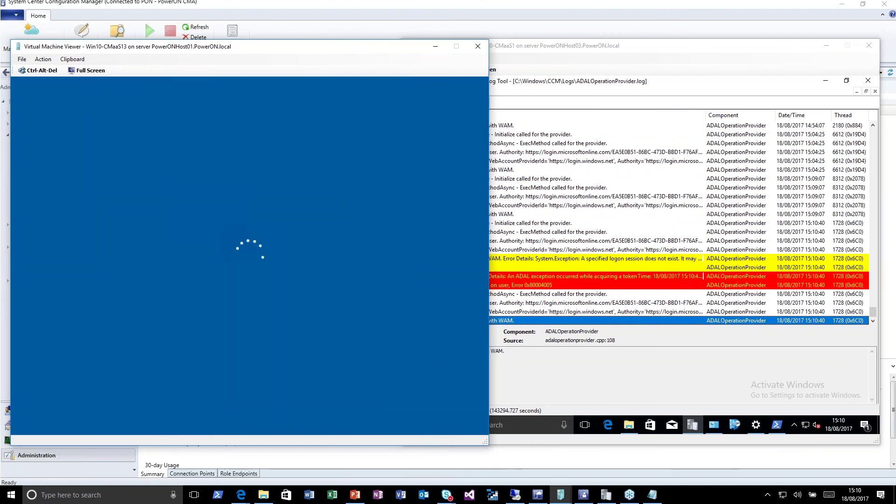
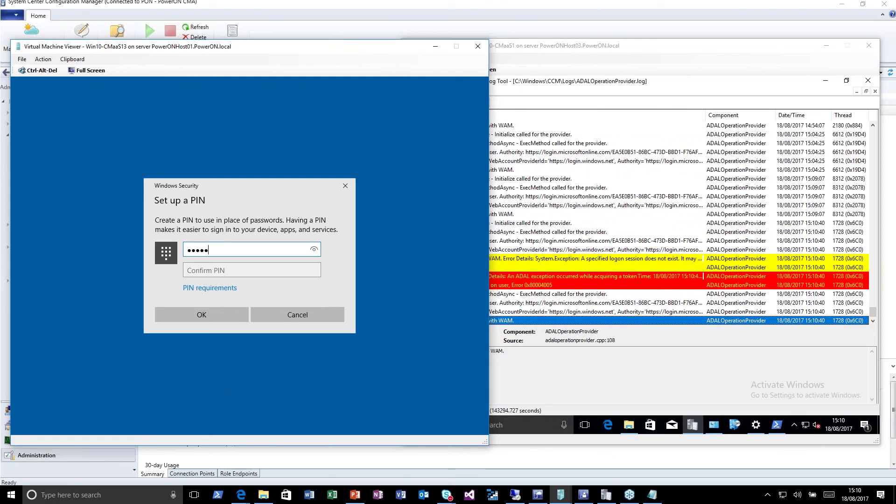
- Enter and confirm the new Windows Hello PIN, then shift the VM Viewer window right
key(Tab)
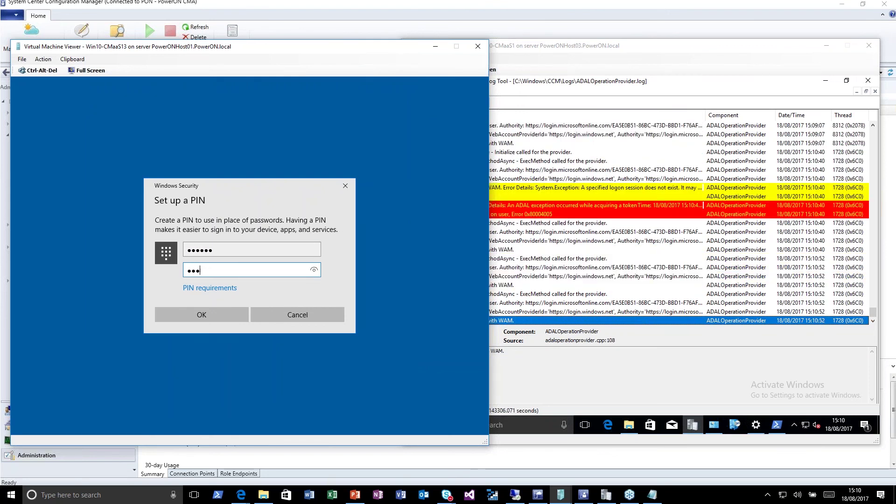
click(192, 312)
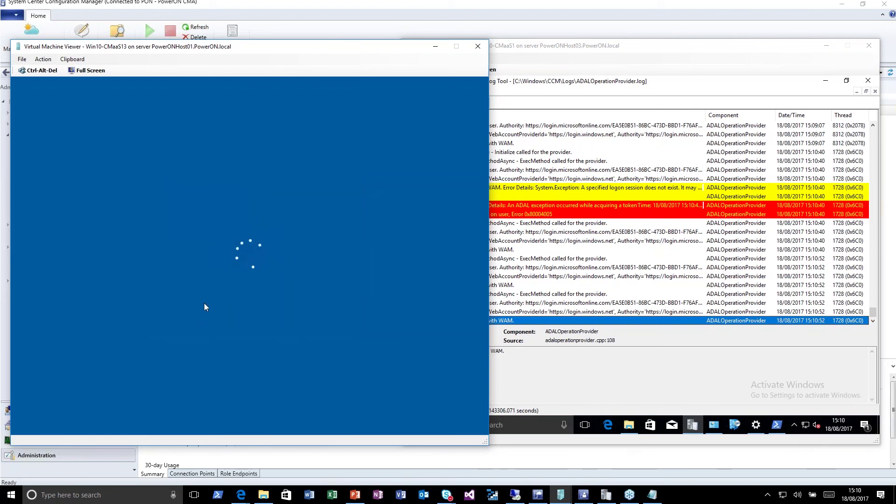
click(691, 54)
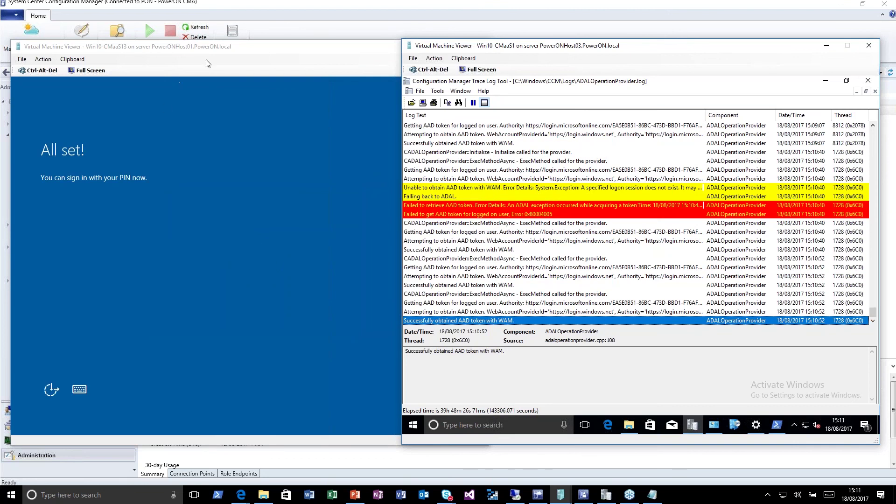
drag(208, 53, 404, 51)
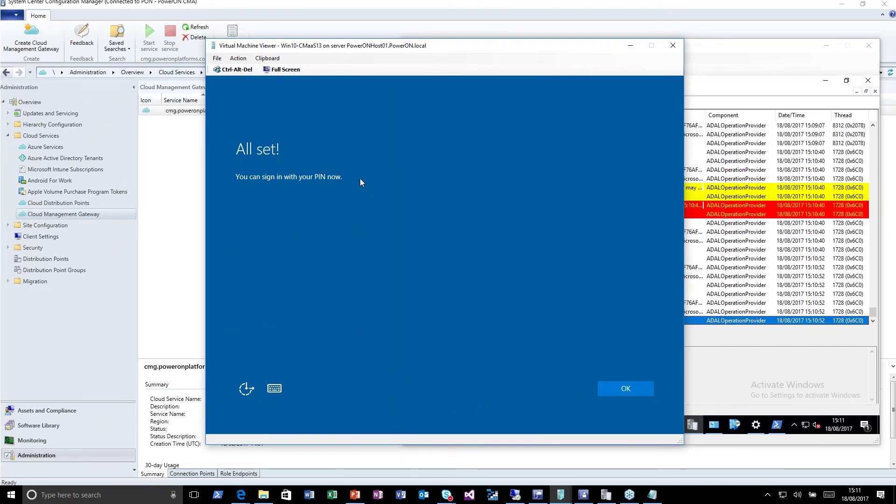
- Finish the VM's PIN setup, allow network discovery and dismiss the new-feature toast
click(619, 386)
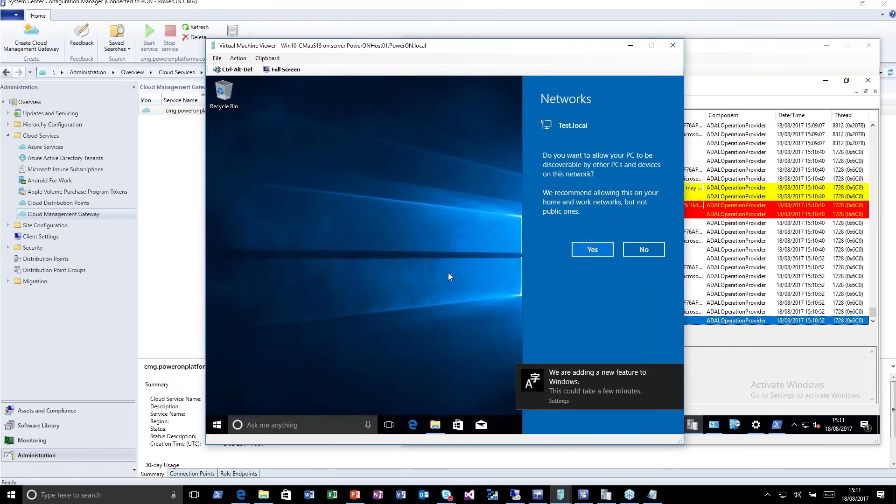
click(591, 250)
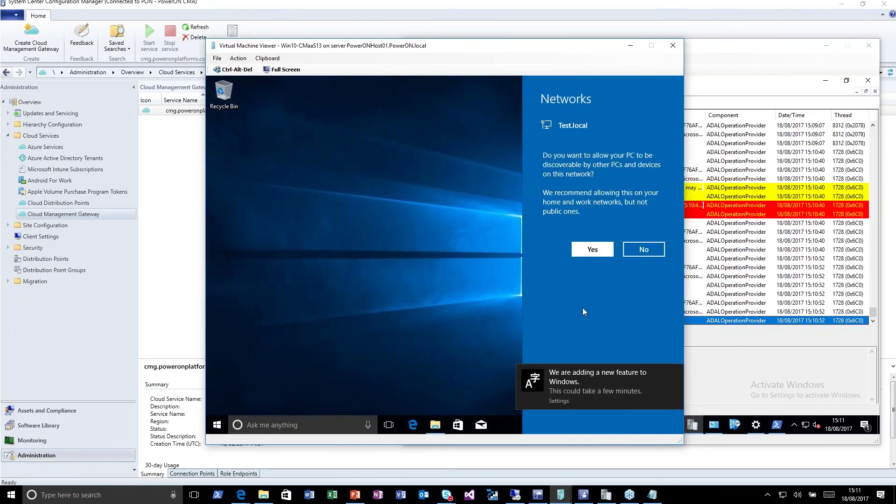
click(674, 372)
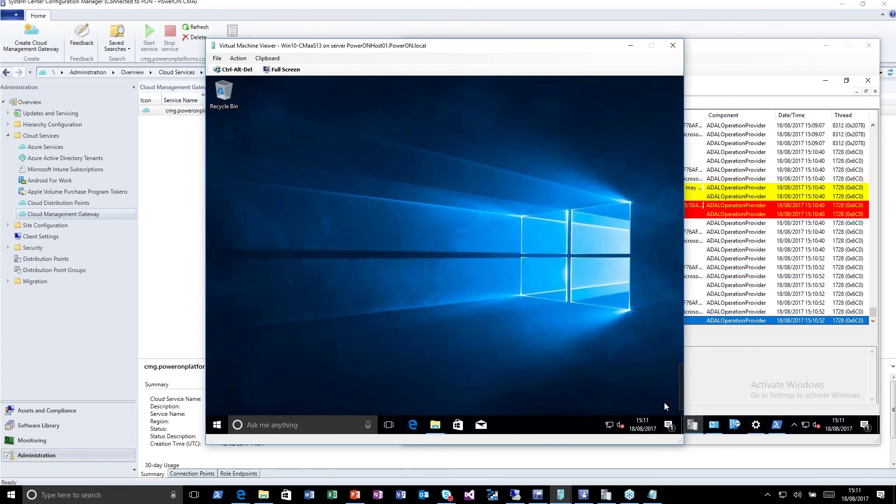
- Clear all notifications from the VM's Action Center
click(669, 425)
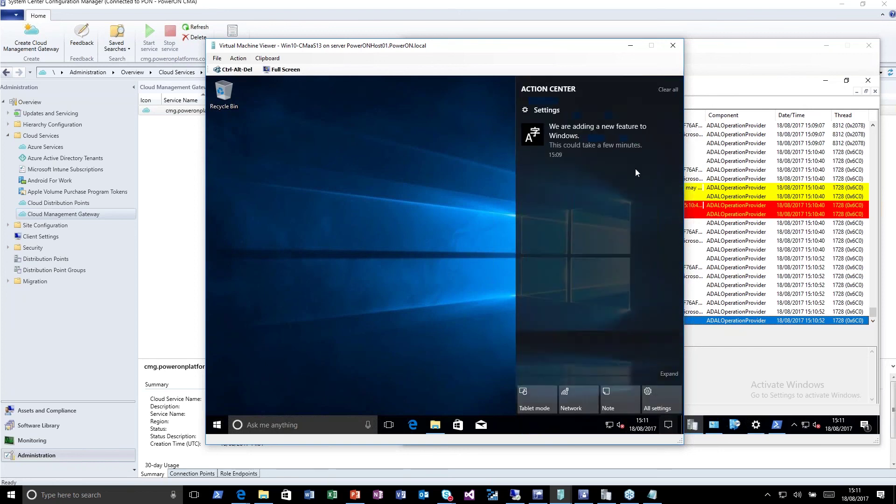
click(667, 90)
click(416, 145)
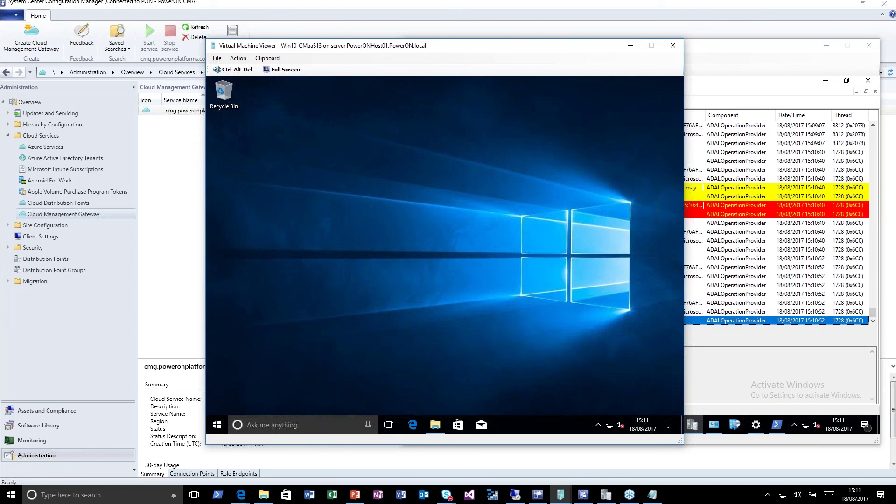
- Widen the Intune portal browser window across the centre of the screen
click(400, 147)
key(super+comma)
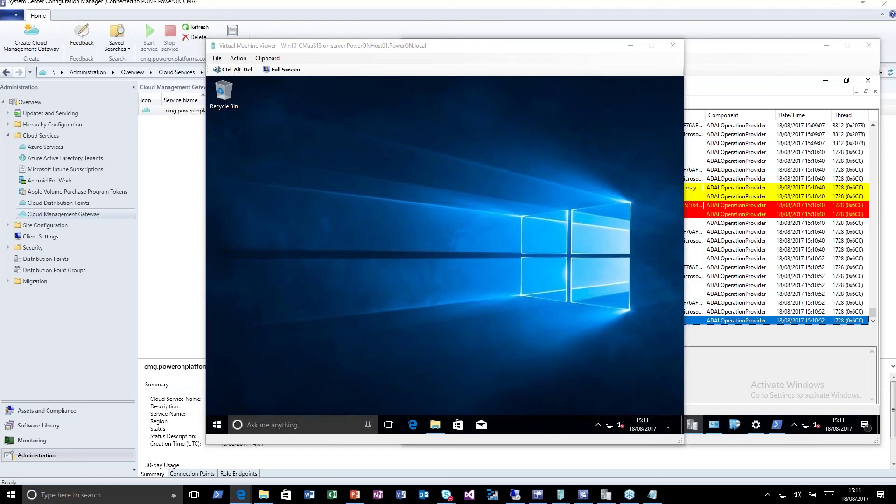
drag(68, 128, 534, 75)
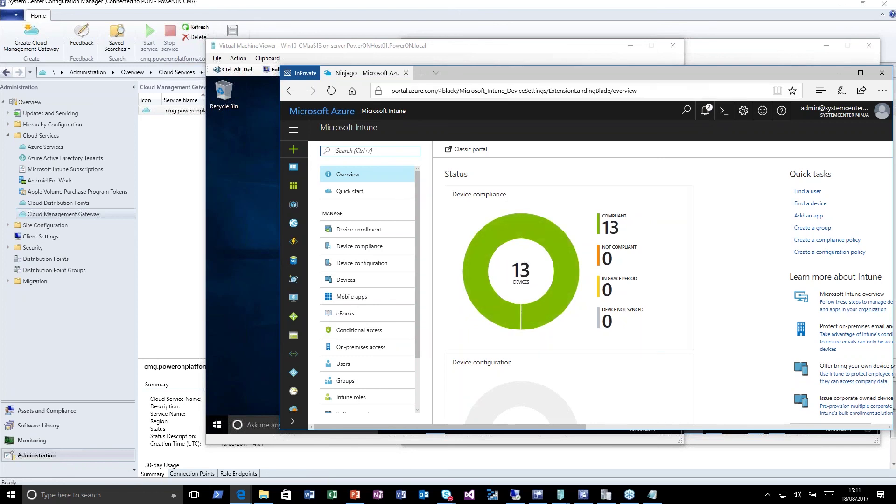
- Rearrange the VM and Edge windows, then open Intune's Mobile apps overview showing CMaaS agent failures
drag(546, 76, 313, 95)
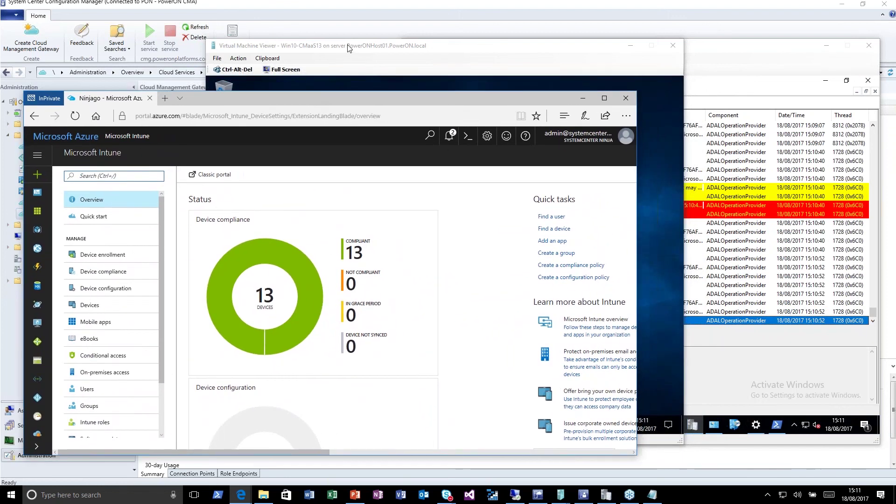
drag(348, 44, 505, 19)
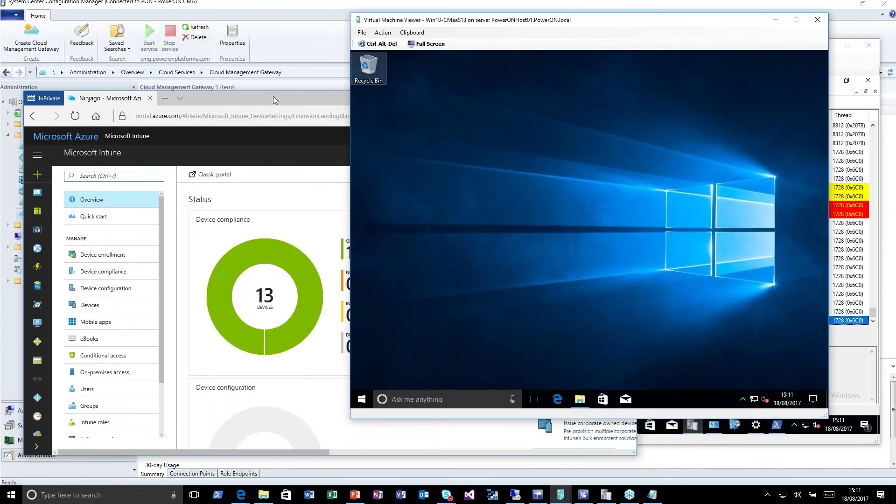
drag(275, 99, 256, 113)
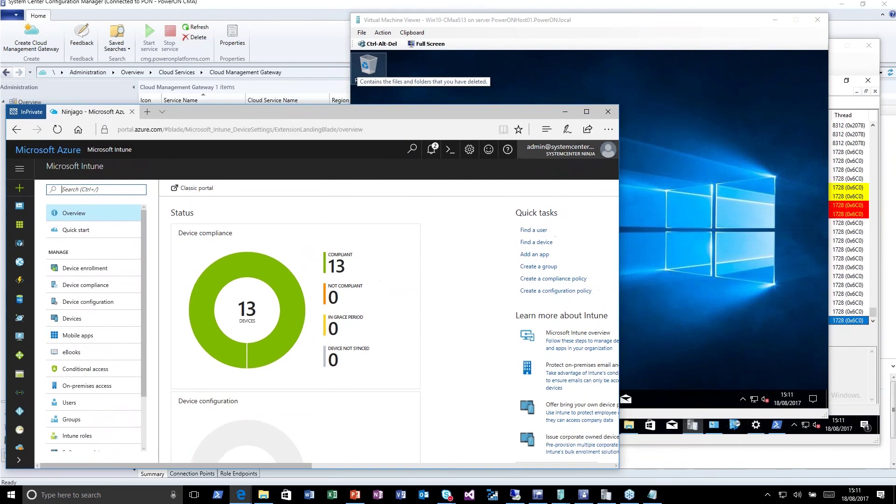
drag(578, 26, 629, 21)
click(351, 109)
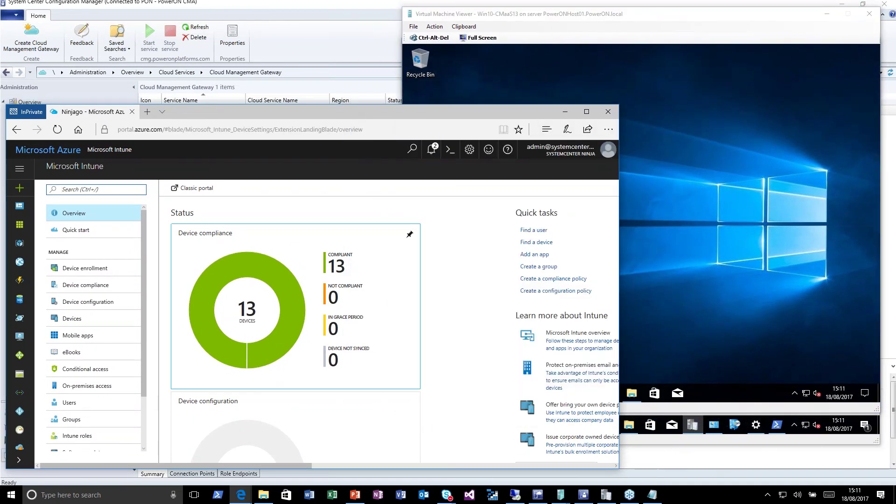
click(78, 337)
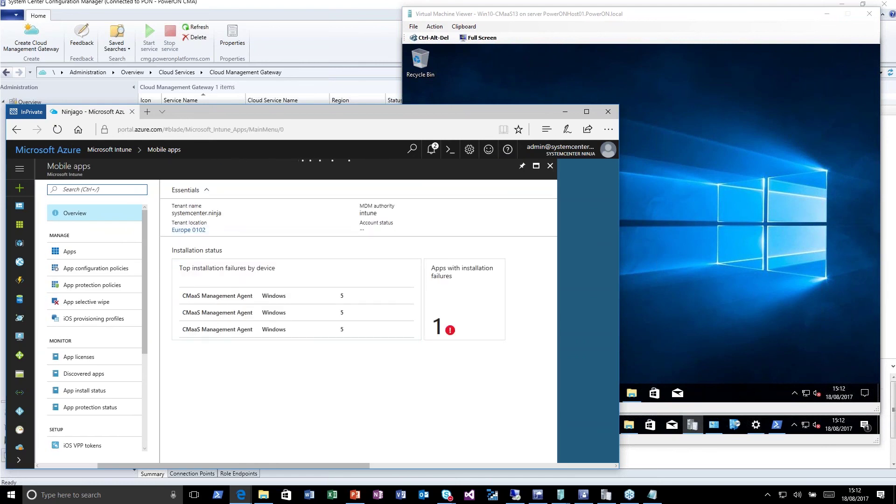
click(62, 256)
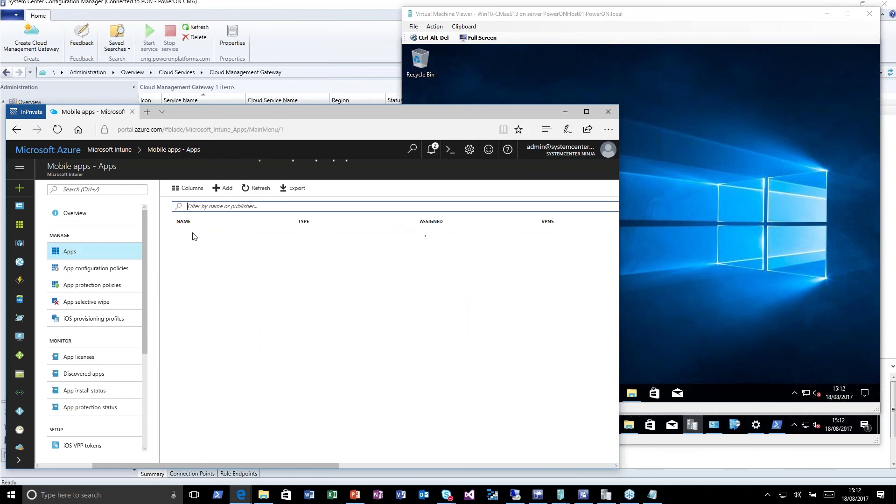
click(225, 244)
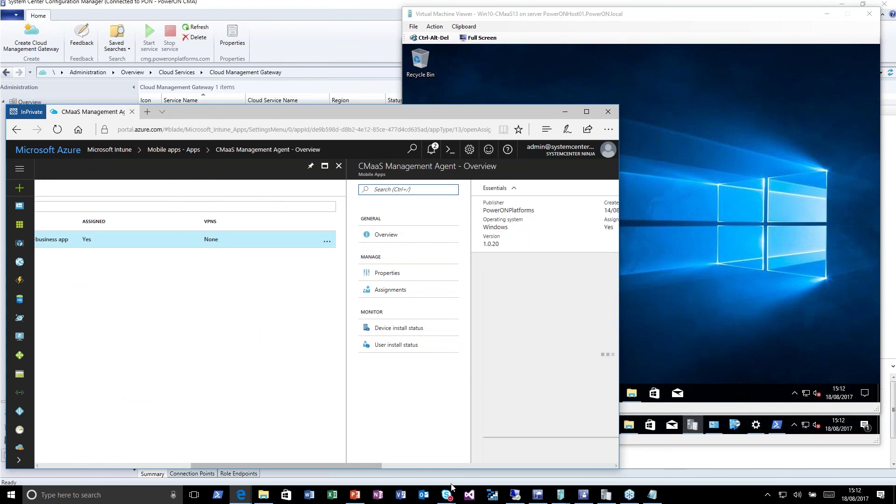
drag(361, 464, 430, 464)
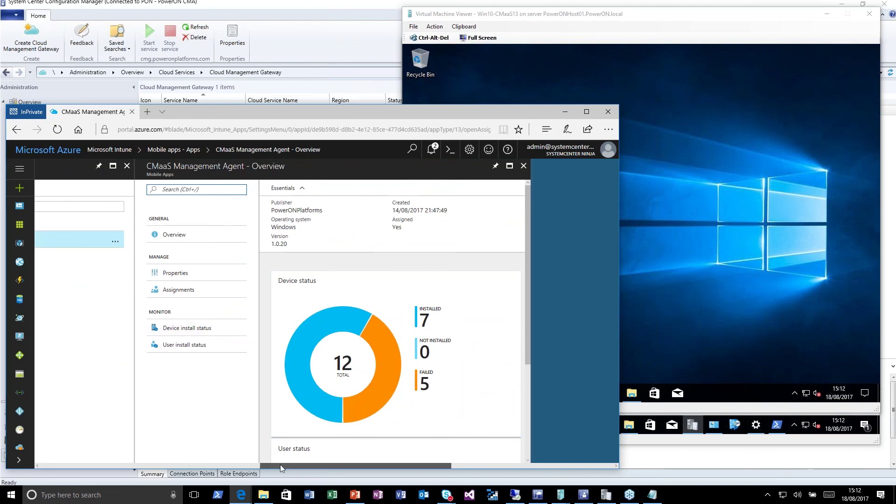
drag(279, 463, 54, 463)
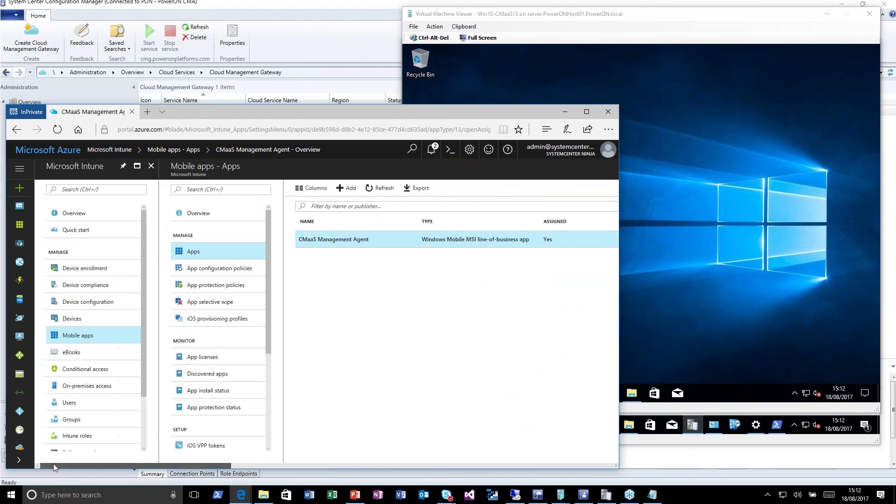
click(727, 182)
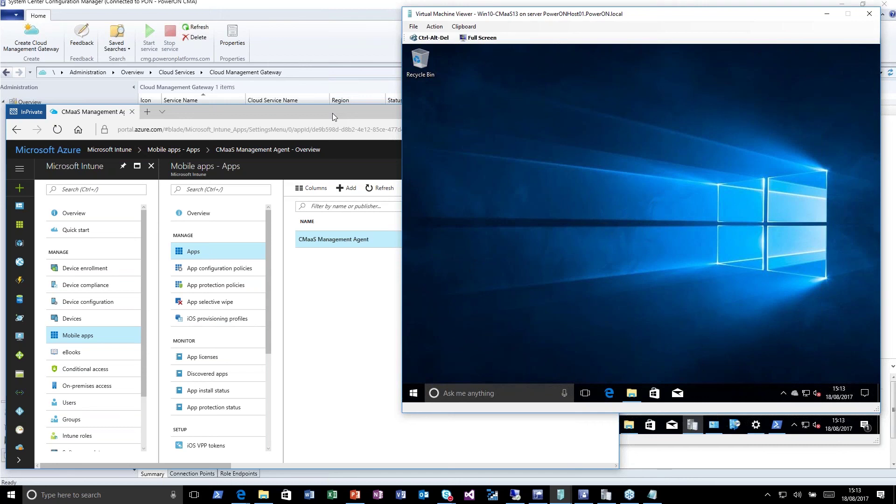
- Narrow the Intune browser window to sit beside the VM console
click(333, 113)
drag(332, 113, 336, 100)
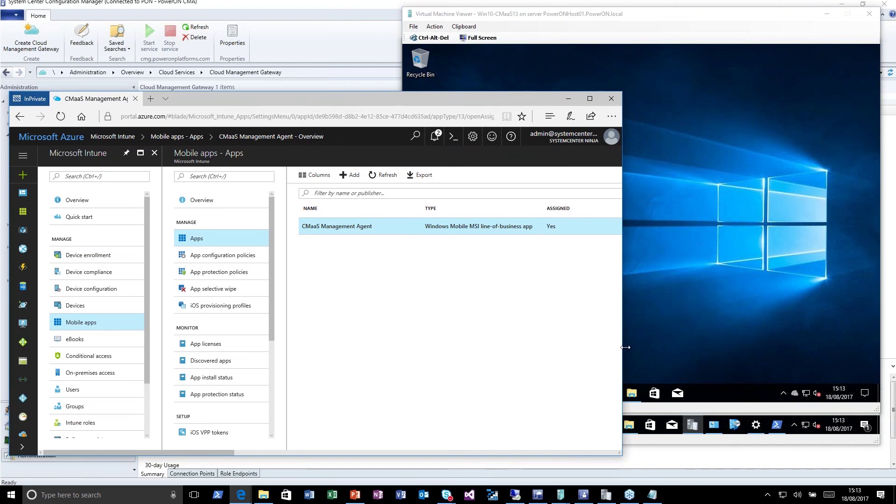
drag(626, 347, 336, 343)
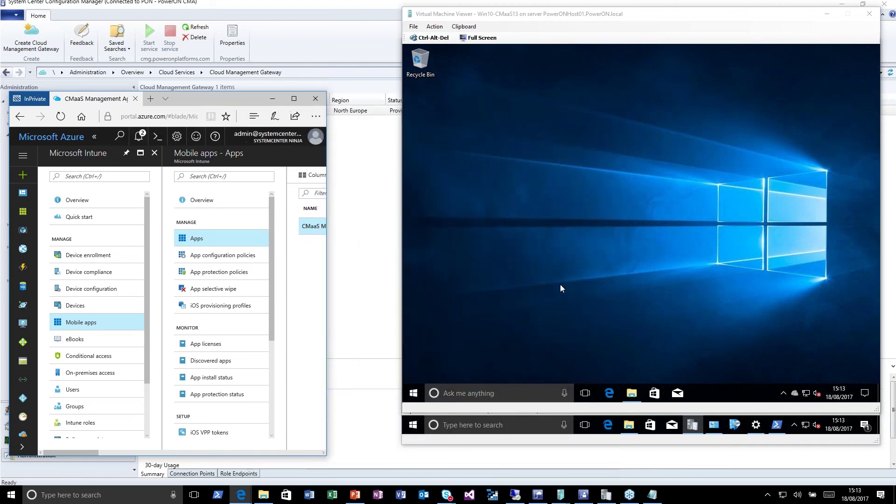
click(594, 286)
- Launch Event Viewer from the VM's quick admin menu and dismiss the OneDrive notification
right_click(413, 393)
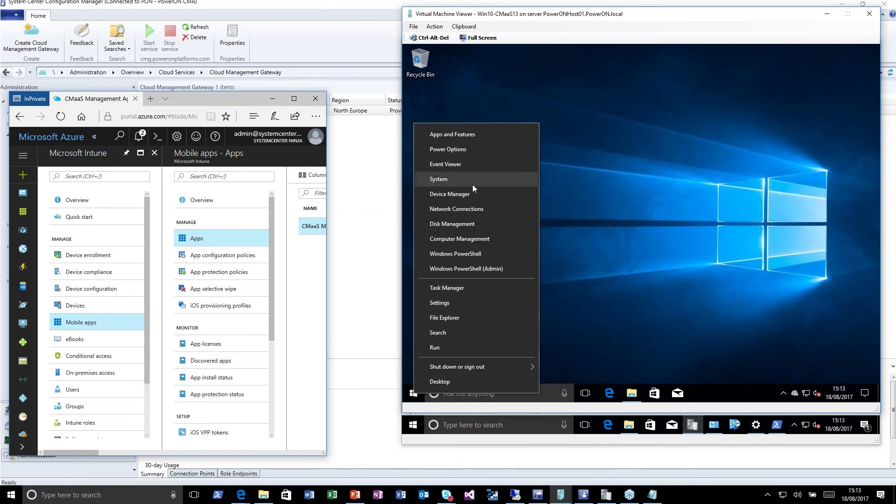
click(455, 165)
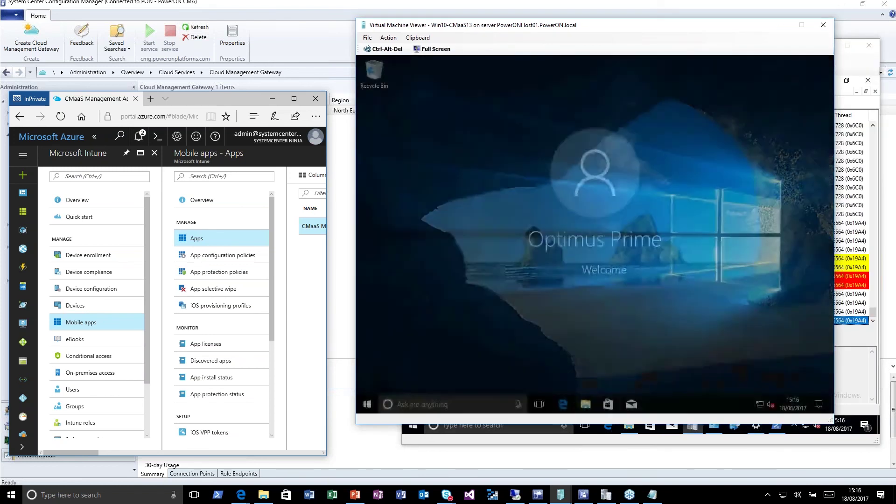
click(368, 405)
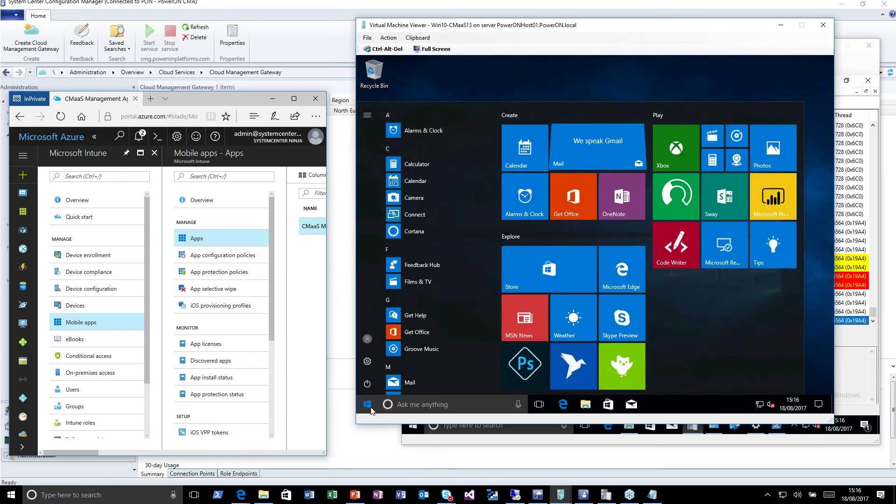
click(370, 408)
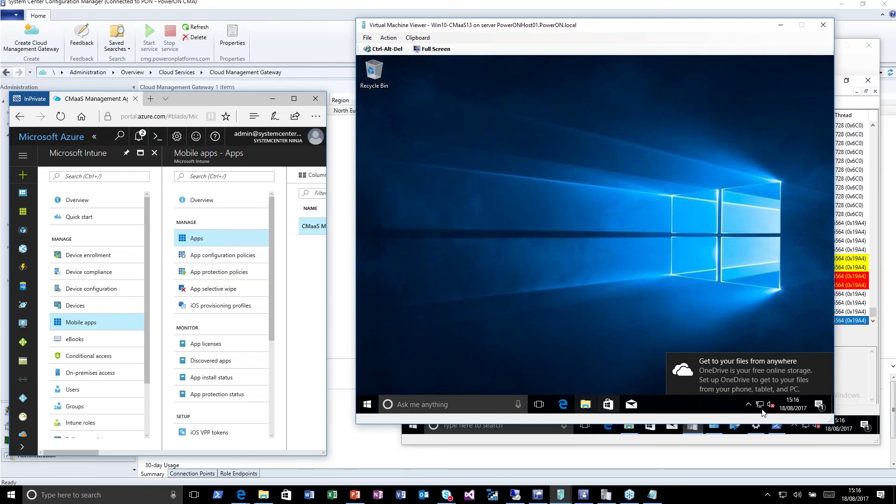
click(825, 362)
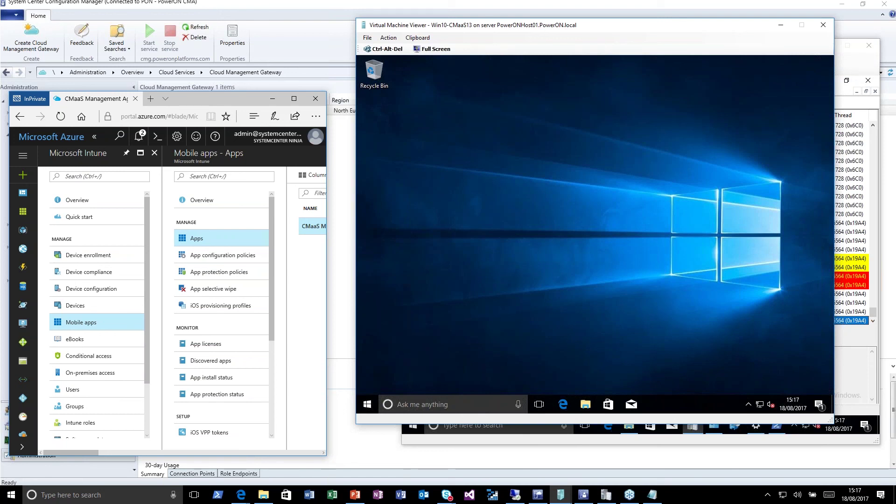
- Switch to PowerPoint and present the Next Steps slide
key(alt+Tab)
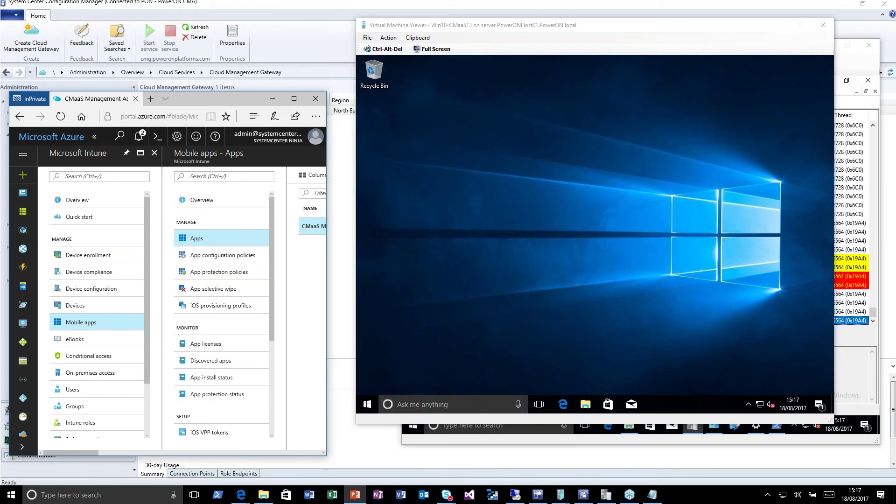
click(470, 31)
key(alt+Tab)
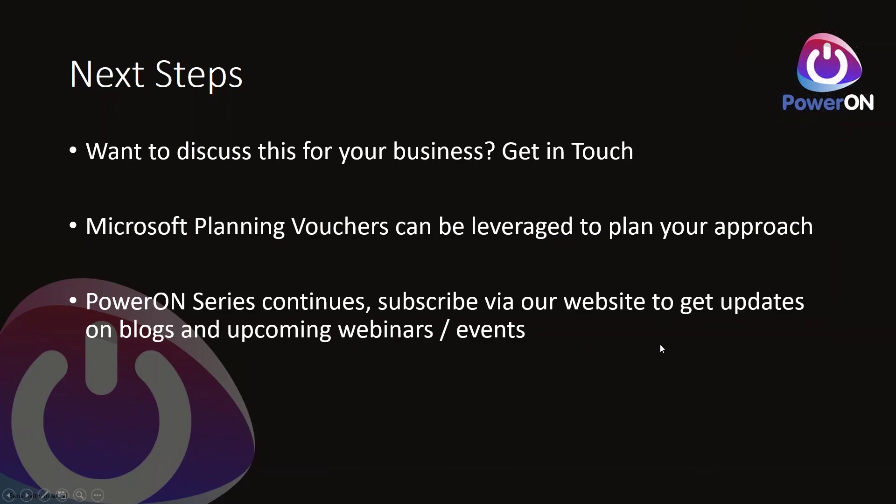